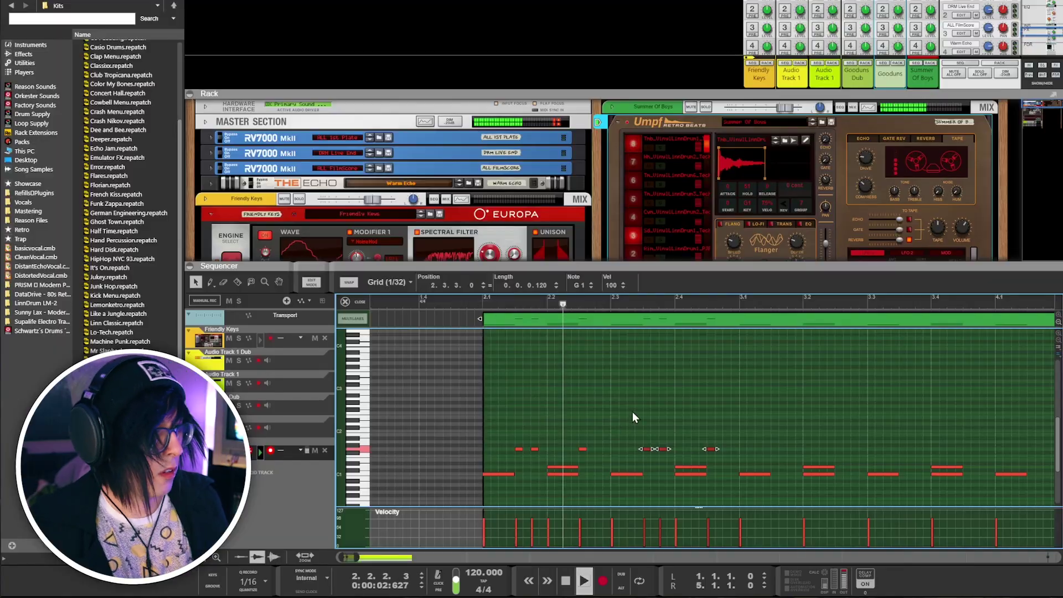
# Extend the Summer Of Boys drum clip by repeating the short G1 hi-hat notes along the beat, and check the playback
pyautogui.press('space')
pyautogui.moveTo(739, 437)
pyautogui.mouseDown()
pyautogui.moveTo(507, 450)
pyautogui.moveTo(751, 446)
pyautogui.mouseUp()
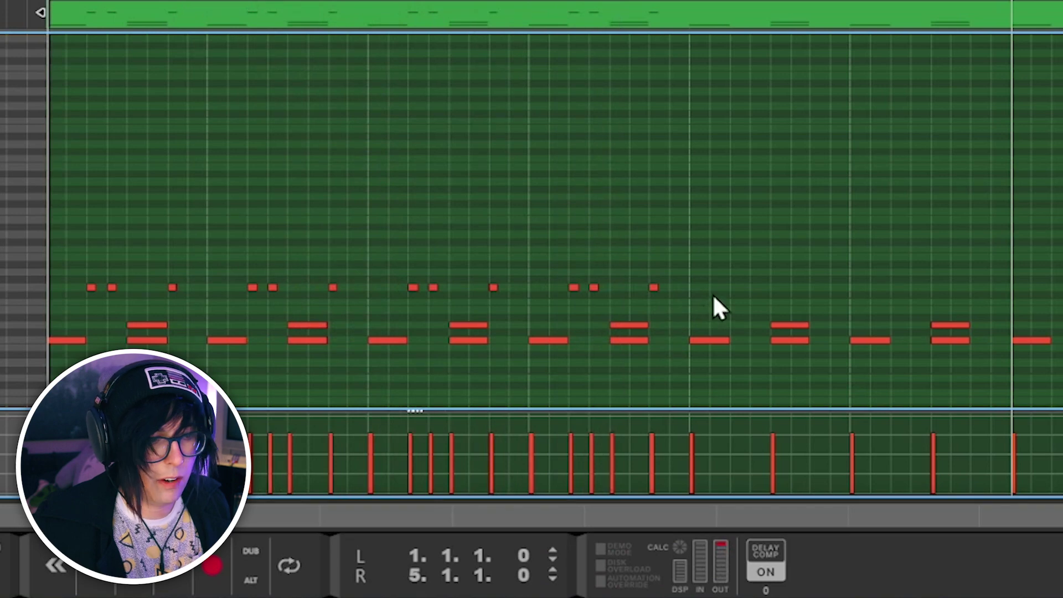
pyautogui.click(660, 324)
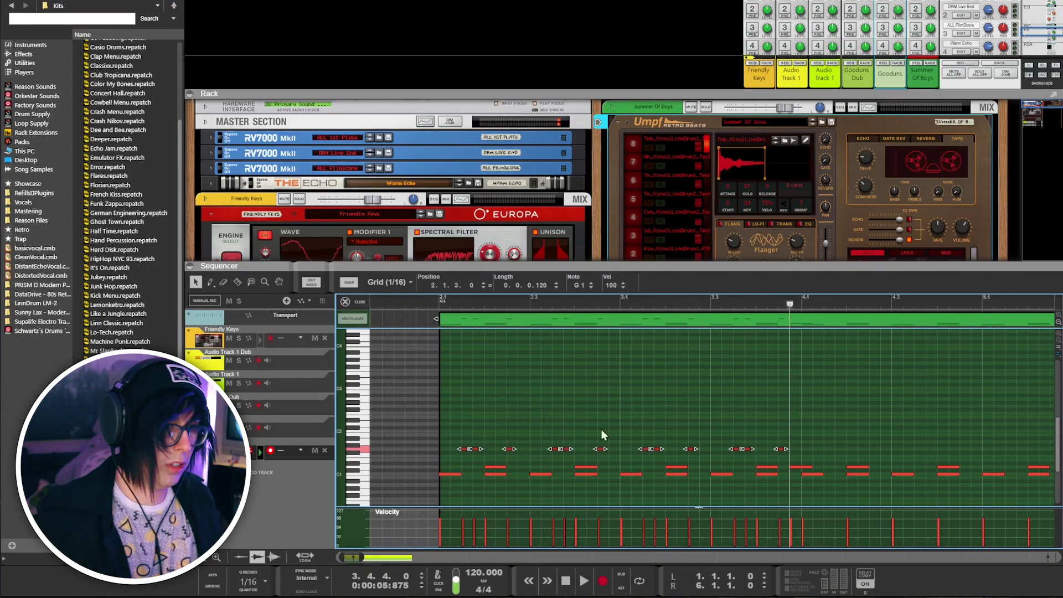
pyautogui.press('space')
pyautogui.click(826, 304)
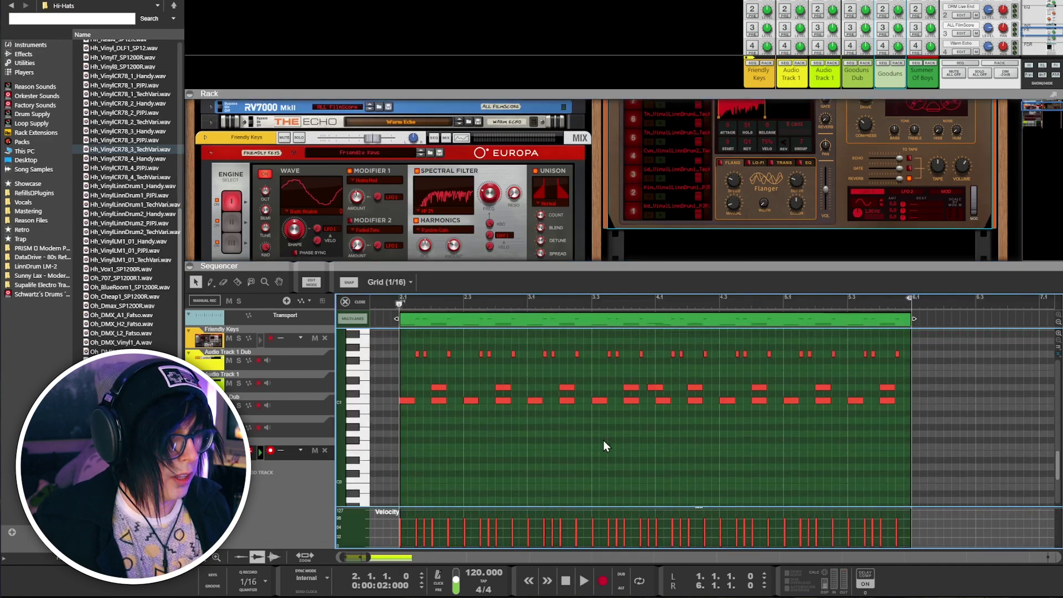
# Add longer F#1 notes near the middle and end of the drum clip, and play the pattern back
pyautogui.scroll(3, 605, 439)
pyautogui.keyDown('alt'); pyautogui.click(630, 409); pyautogui.keyUp('alt')
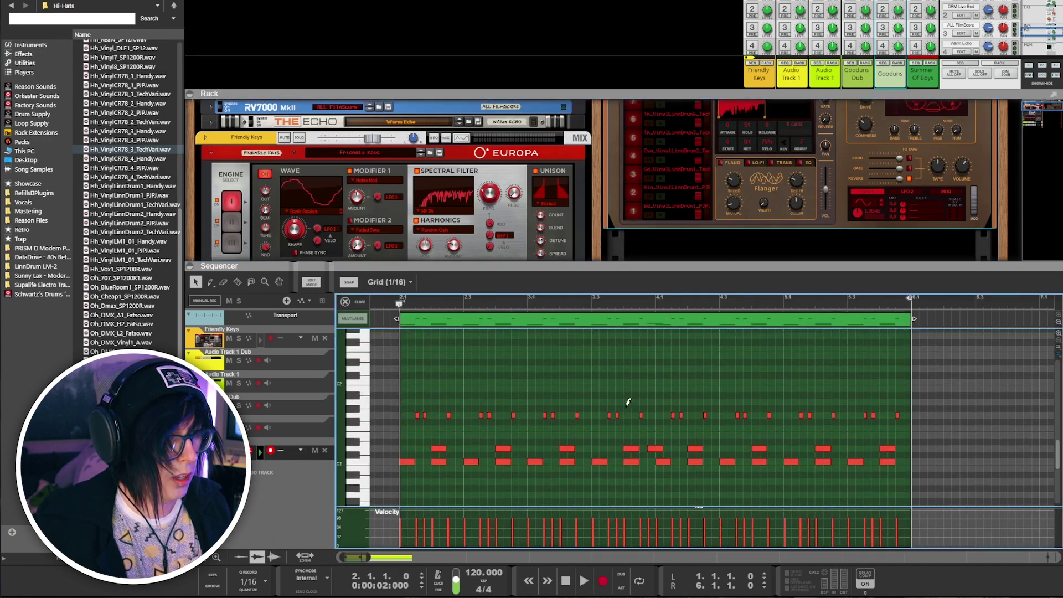
pyautogui.moveTo(632, 411); pyautogui.dragTo(649, 423)
pyautogui.press('space')
pyautogui.press('space')
pyautogui.keyDown('shift'); pyautogui.click(620, 423); pyautogui.keyUp('shift')
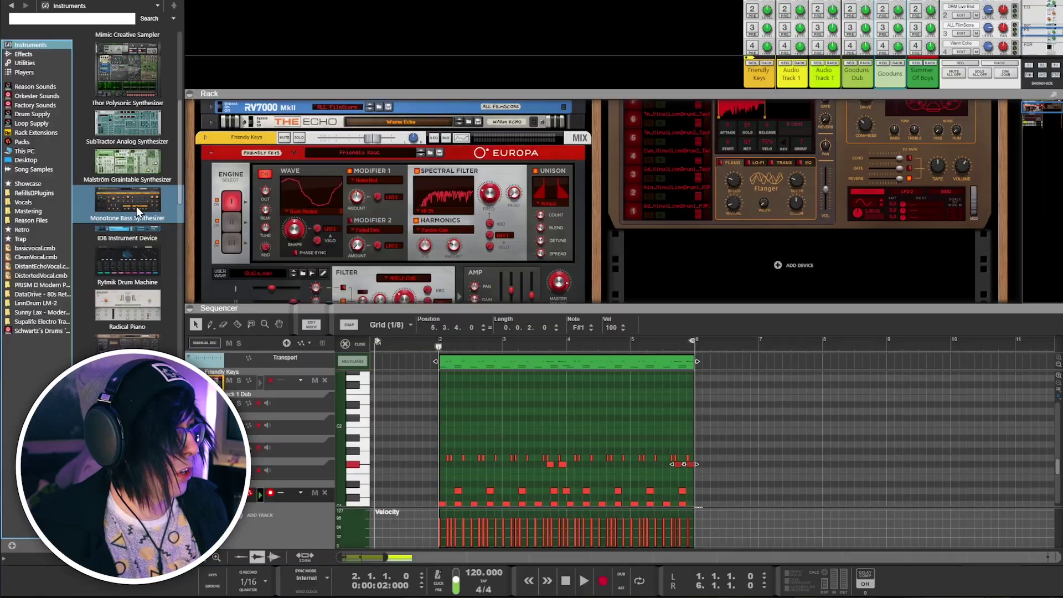
# Add a Monotone Bass Synthesizer to the rack and draw eighth notes on G2 and G3 in a new clip starting at bar 2
pyautogui.moveTo(138, 212); pyautogui.dragTo(702, 258)
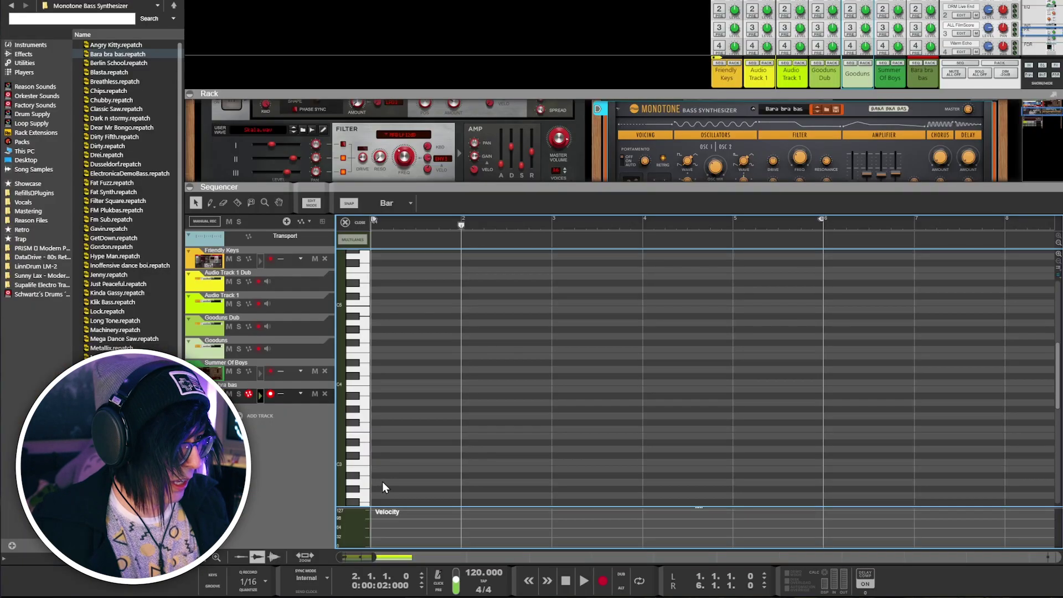
pyautogui.click(377, 495)
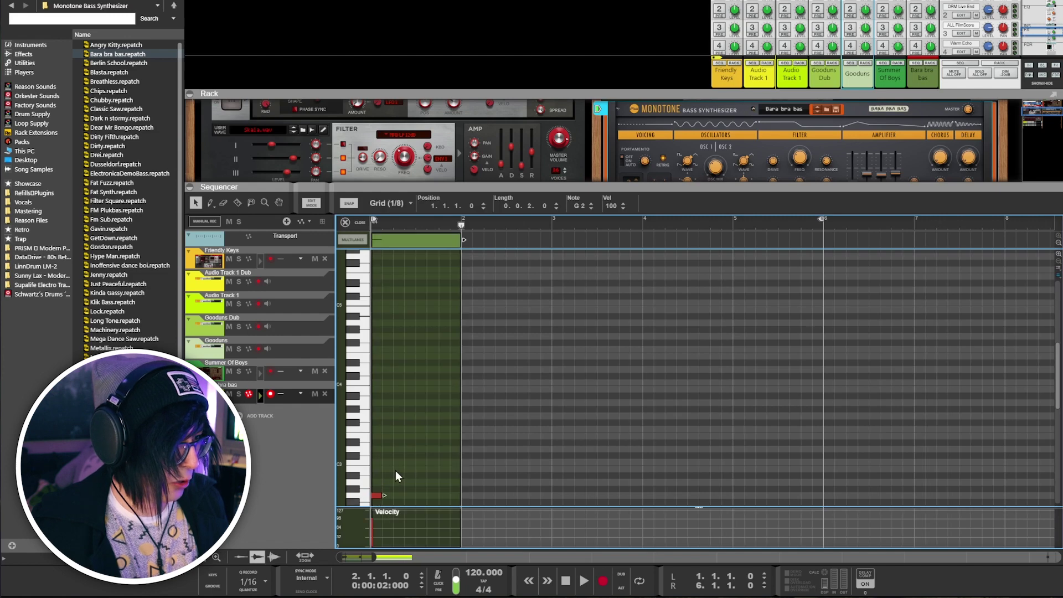
pyautogui.click(384, 417)
pyautogui.press('space')
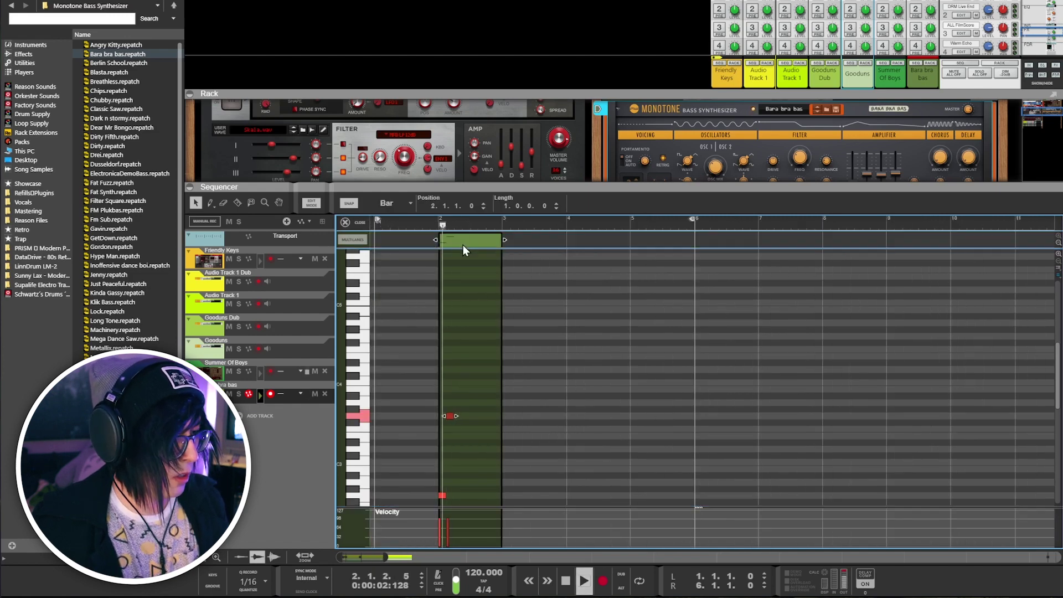
pyautogui.press('space')
# Transpose the two bass notes to E2 and E3, repeat them alternately to fill bar 2, and play the bar
pyautogui.moveTo(431, 434); pyautogui.dragTo(430, 438)
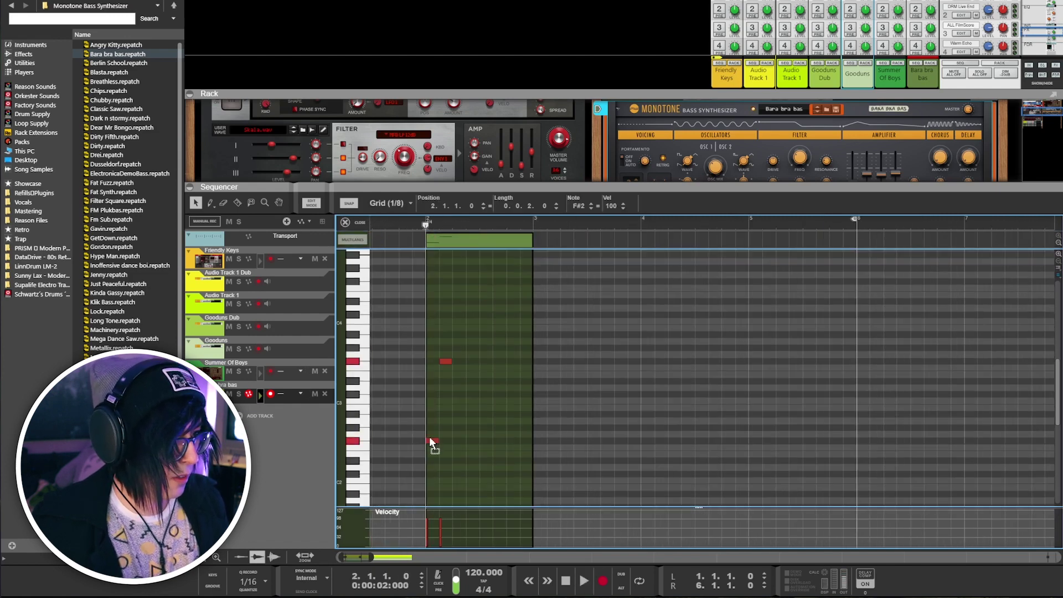
pyautogui.press('space')
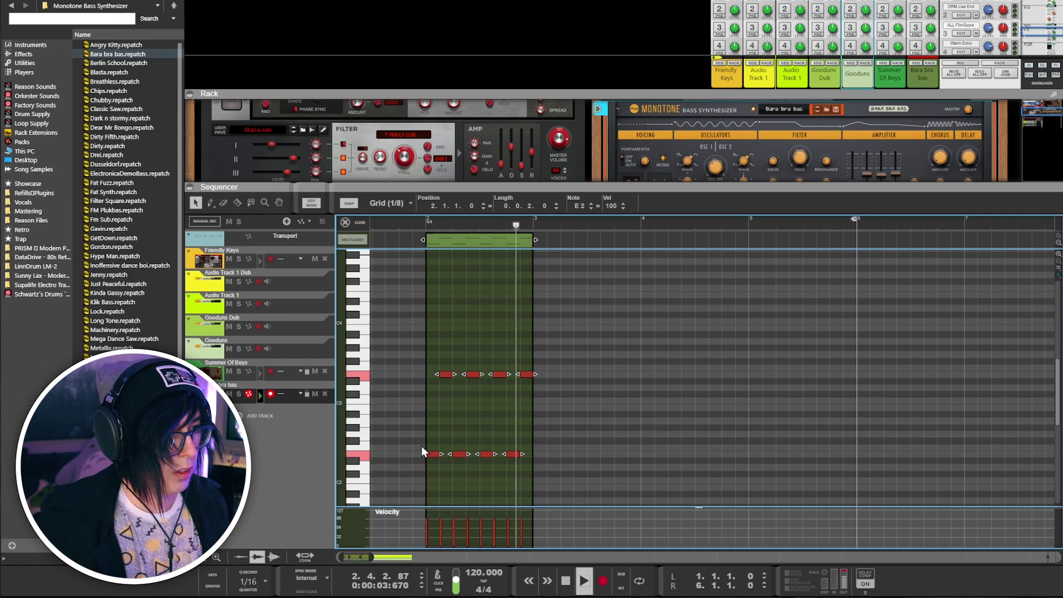
pyautogui.press('space')
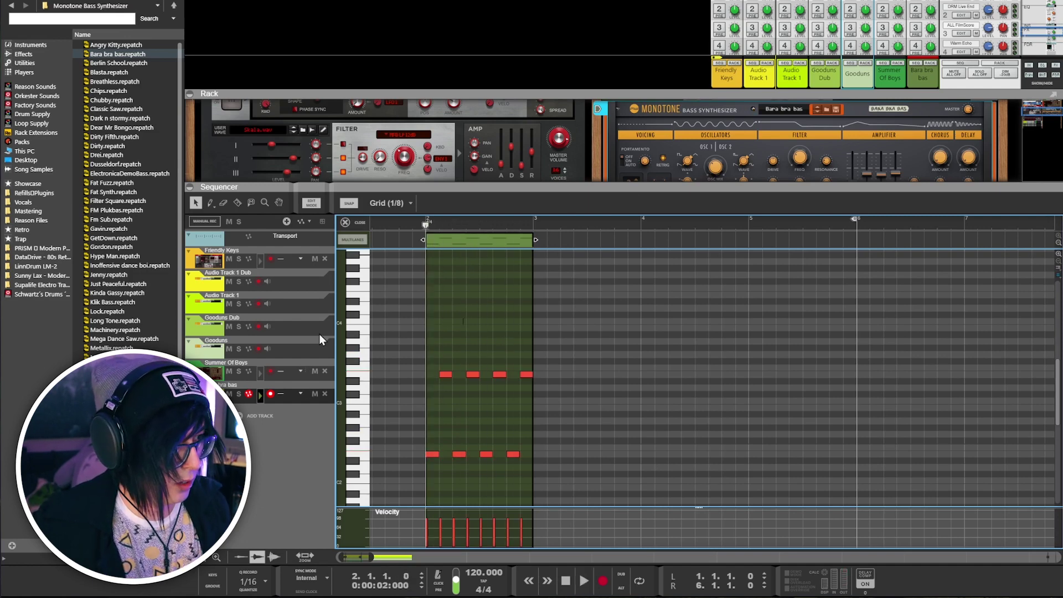
pyautogui.click(381, 381)
pyautogui.press('space')
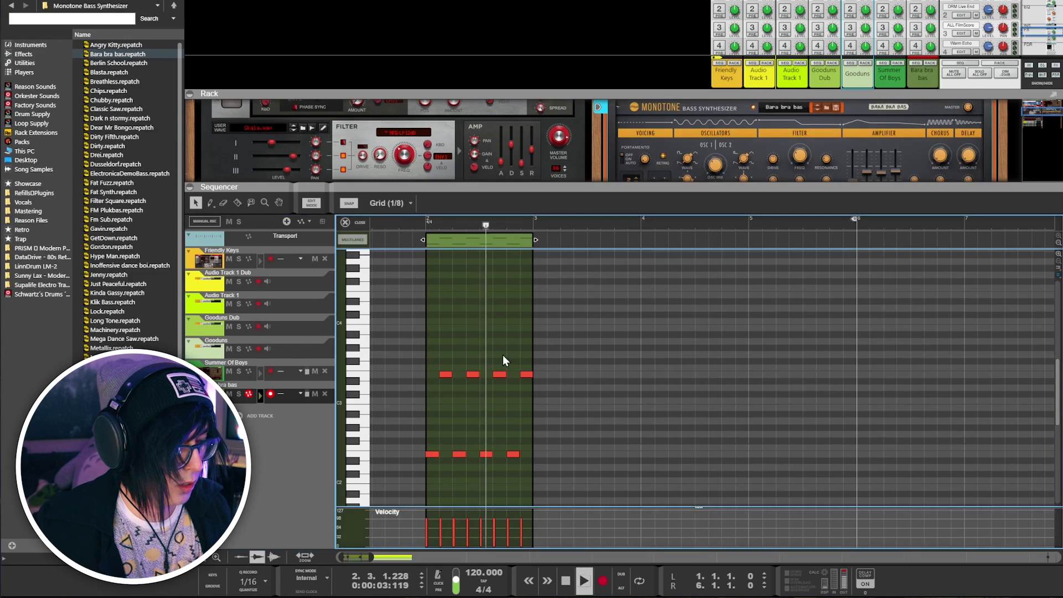
# Copy the alternating E2 and E3 bass pattern into bar 3 and listen to both bars
pyautogui.click(535, 218)
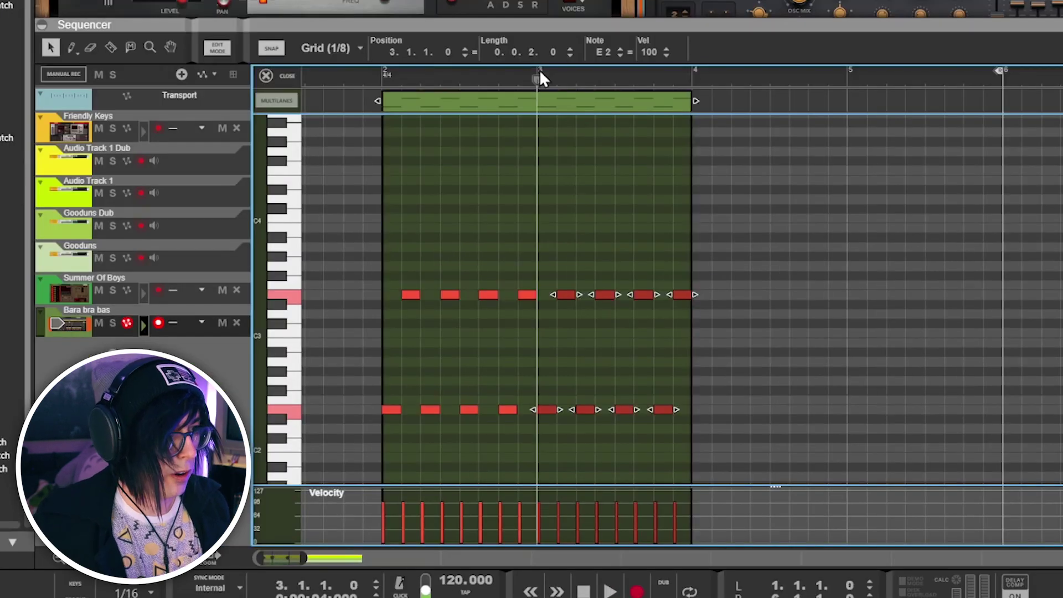
pyautogui.moveTo(539, 71); pyautogui.dragTo(517, 76)
pyautogui.click(603, 195)
pyautogui.press('space')
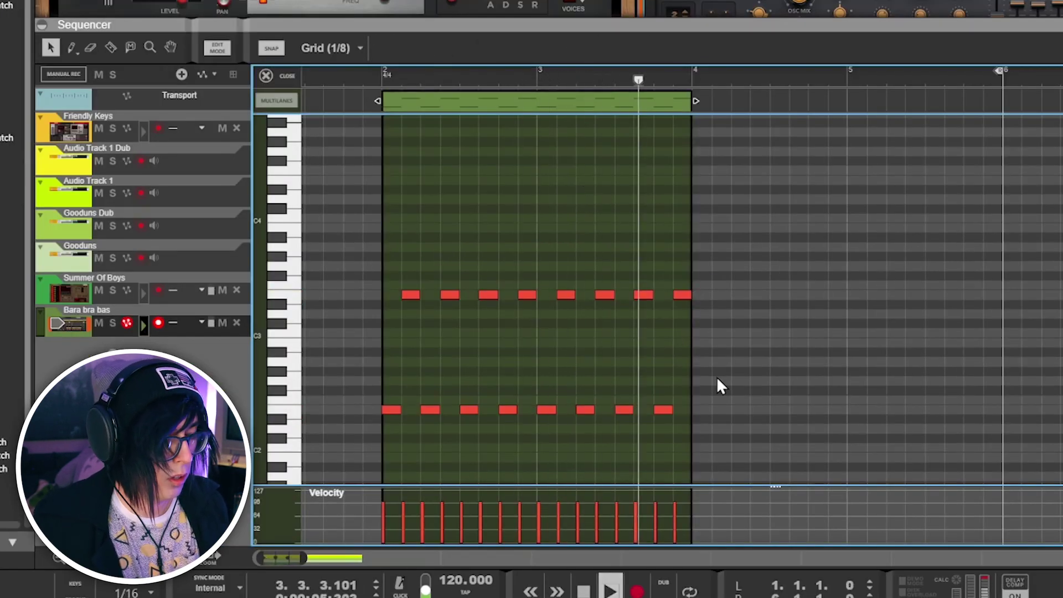
# Raise the bass notes in the second half of bar 3 to G#2 and G#3, and continue on F#2 and F#3 in bar 4
pyautogui.press('space')
pyautogui.click(624, 409)
pyautogui.moveTo(623, 410); pyautogui.dragTo(706, 388)
pyautogui.press('space')
pyautogui.click(673, 164)
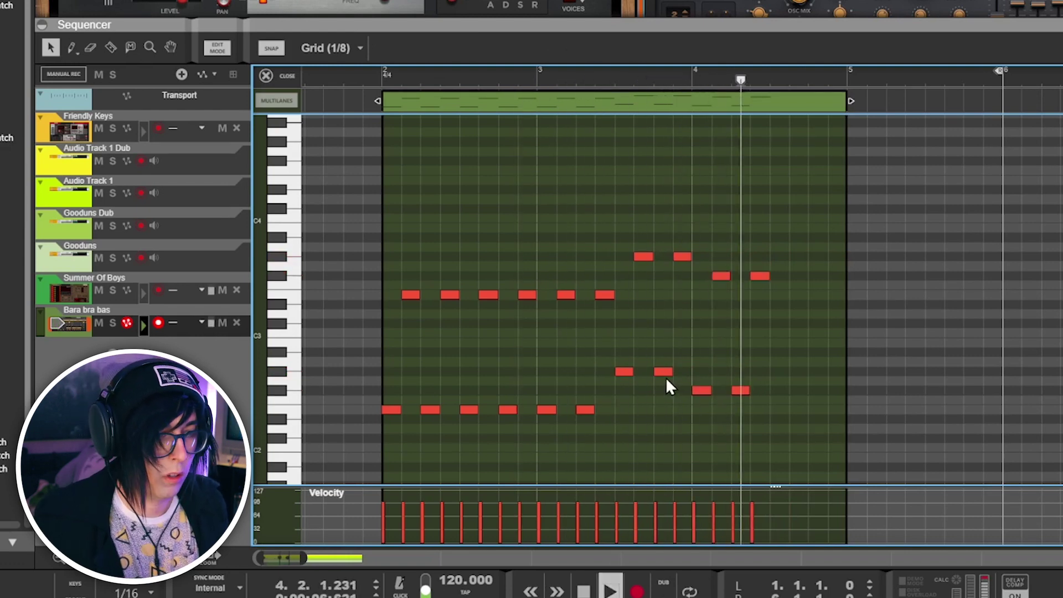
pyautogui.press('space')
pyautogui.moveTo(797, 234); pyautogui.dragTo(698, 404)
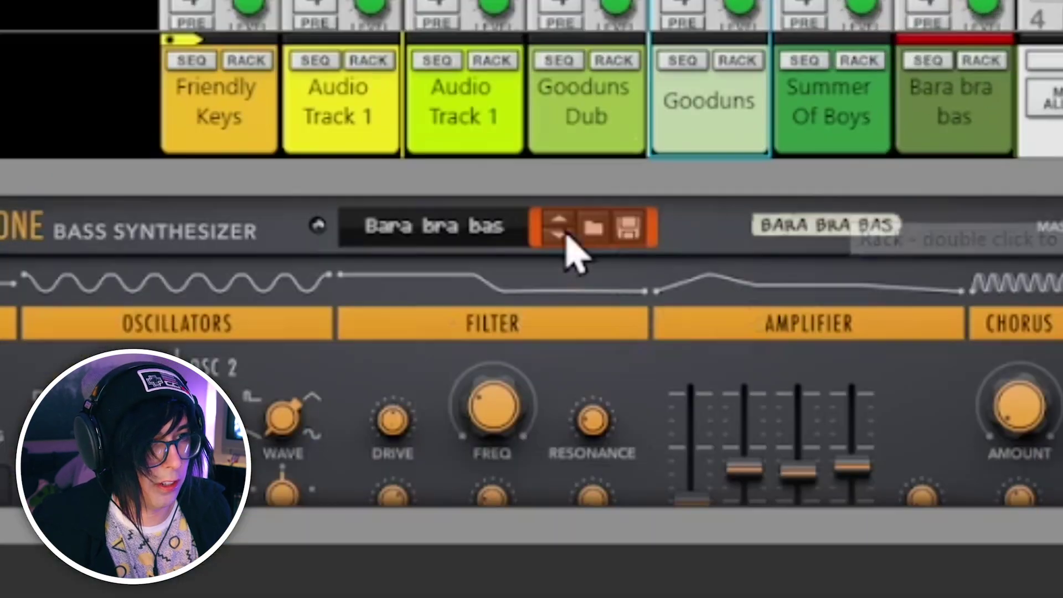
# Audition Monotone bass patches from Berlin School through Chips, and try the filter frequency on Chips
pyautogui.click(562, 239)
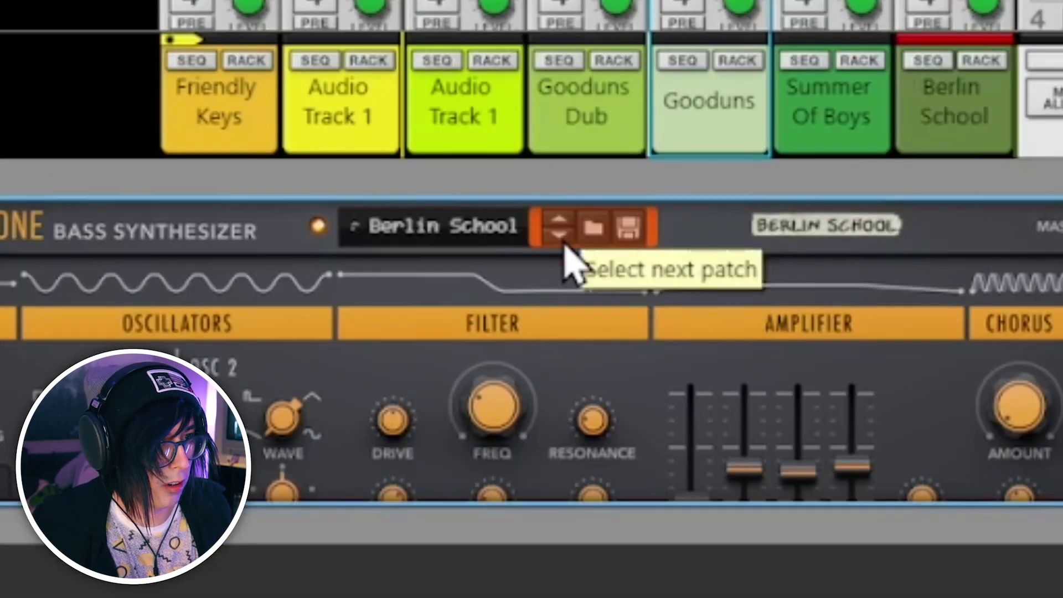
pyautogui.click(560, 239)
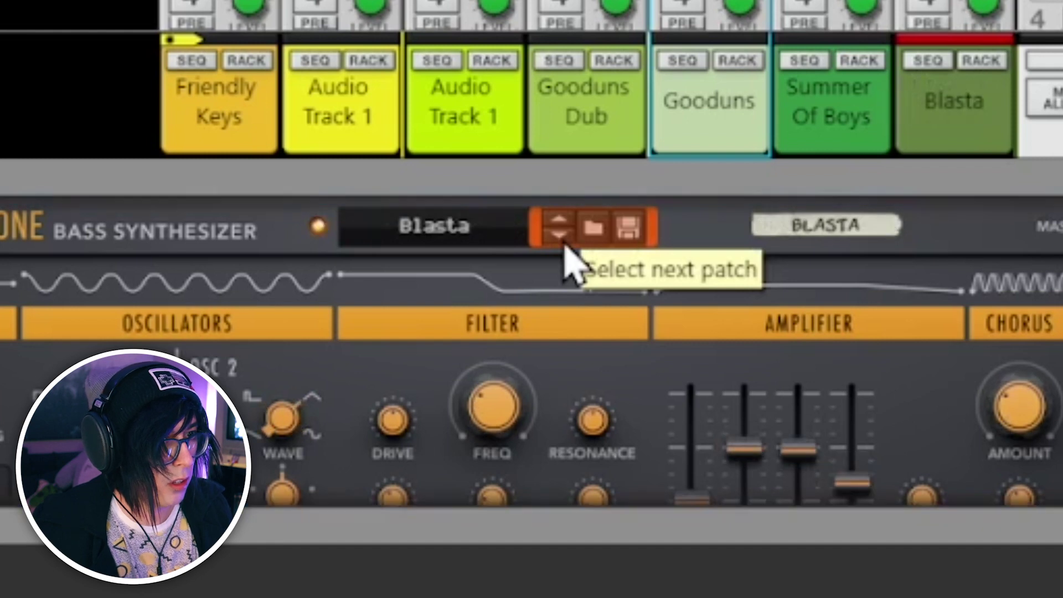
pyautogui.click(561, 240)
pyautogui.click(565, 245)
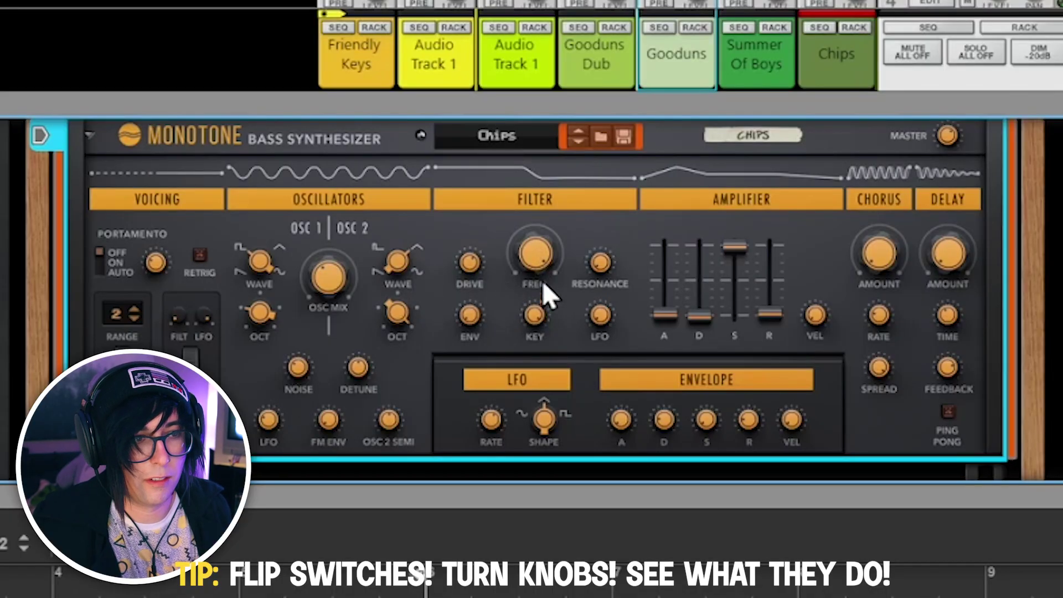
pyautogui.moveTo(541, 274); pyautogui.dragTo(541, 314)
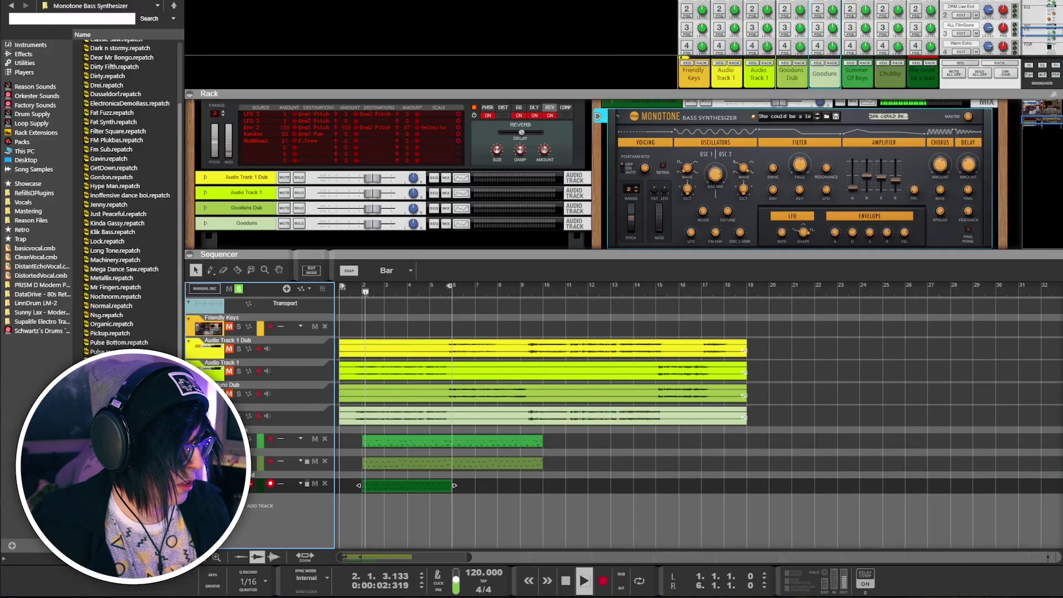
# Transpose all notes in the second Monotone bass clip down one octave and play it
pyautogui.click(659, 183)
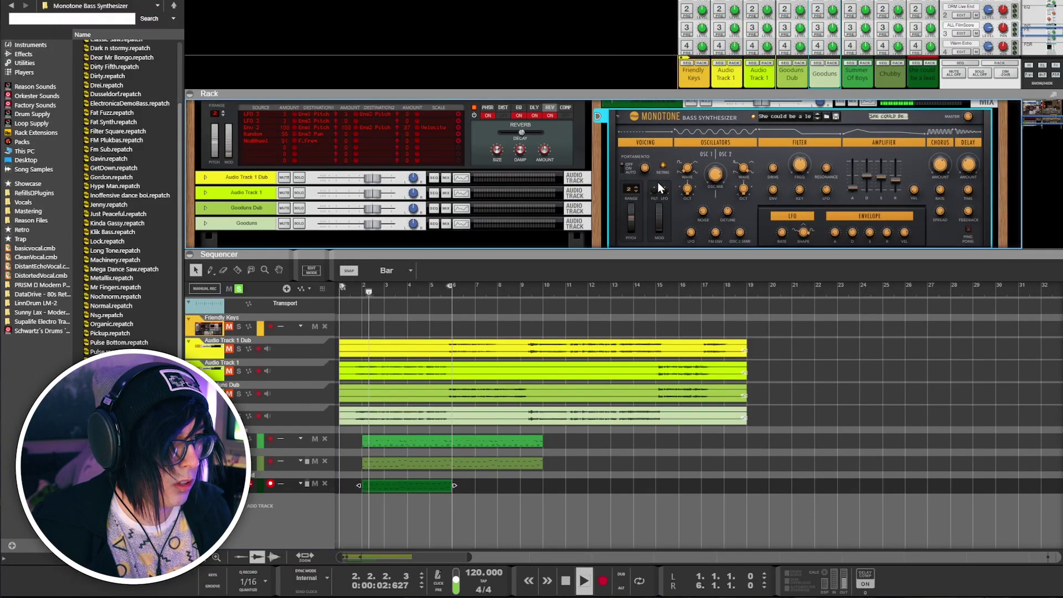
pyautogui.doubleClick(418, 488)
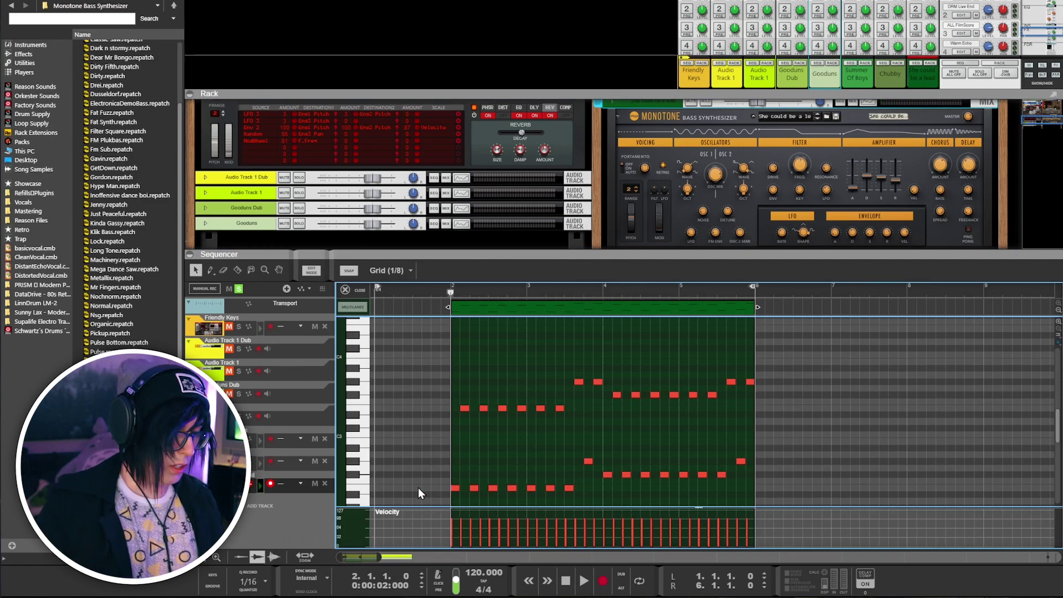
pyautogui.hotkey('ctrl', 'a')
pyautogui.hotkey('shift', 'Down')
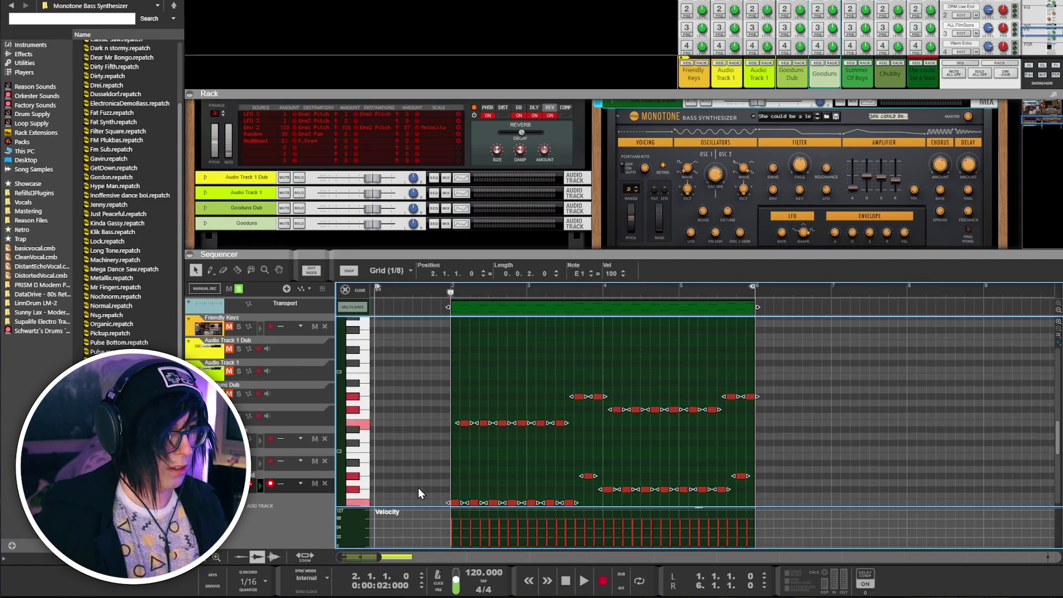
pyautogui.press('space')
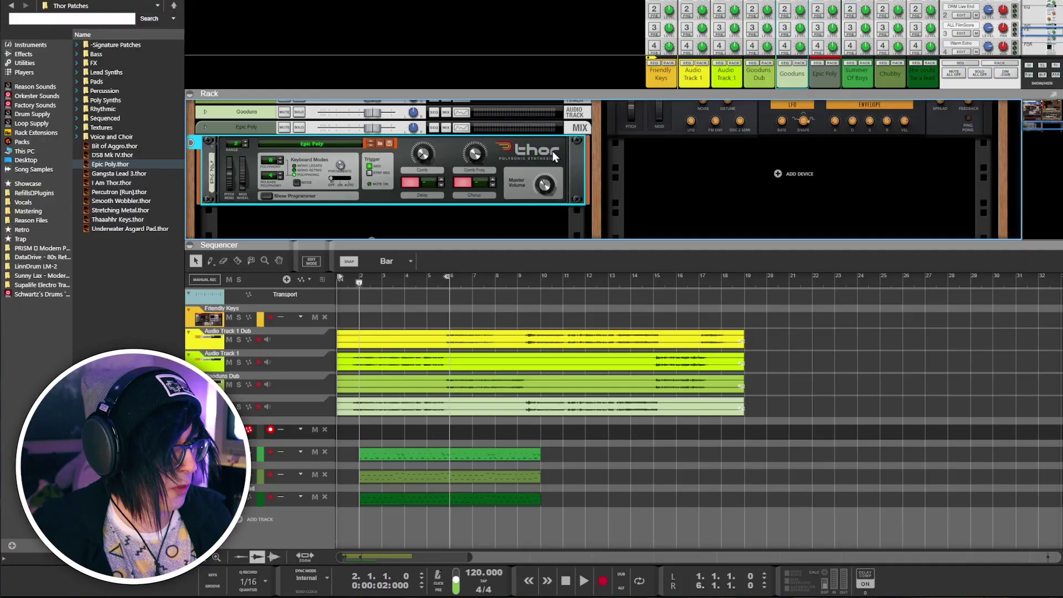
# Browse Thor's pad patches and load the Pastoral patch into the Thor synthesizer
pyautogui.moveTo(553, 150); pyautogui.dragTo(533, 169)
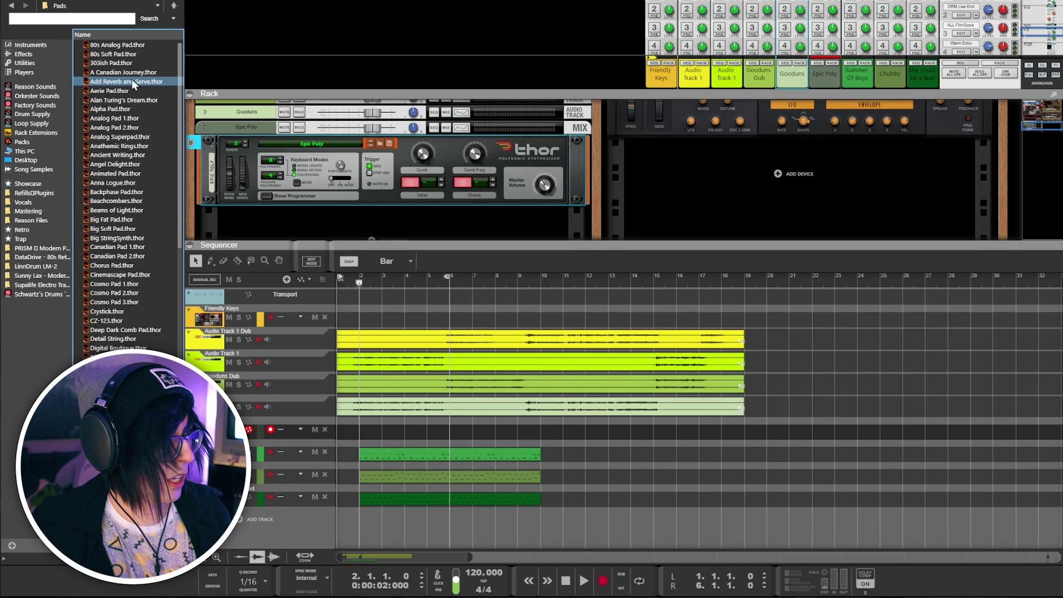
pyautogui.scroll(-15, 128, 203)
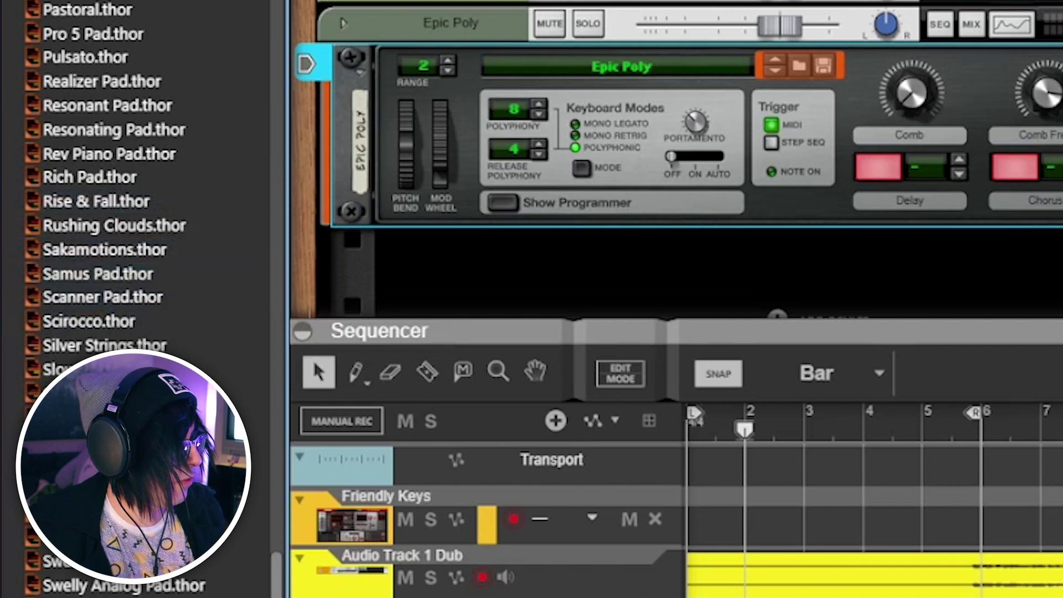
pyautogui.scroll(2, 139, 221)
pyautogui.scroll(-2, 139, 222)
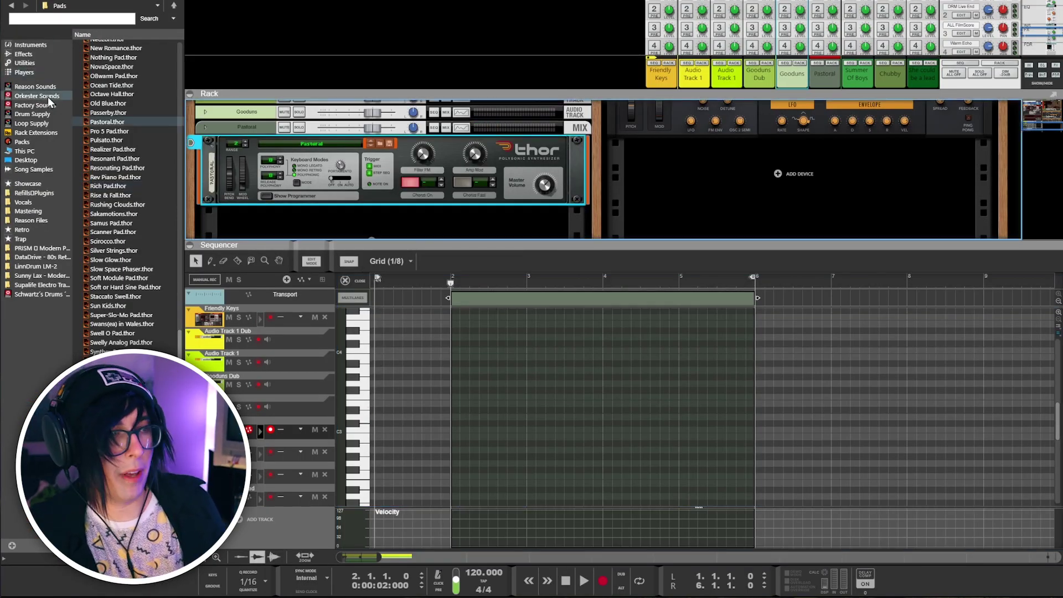
# Browse the Players category and try a Scales & Chords player on the Thor pad
pyautogui.click(31, 72)
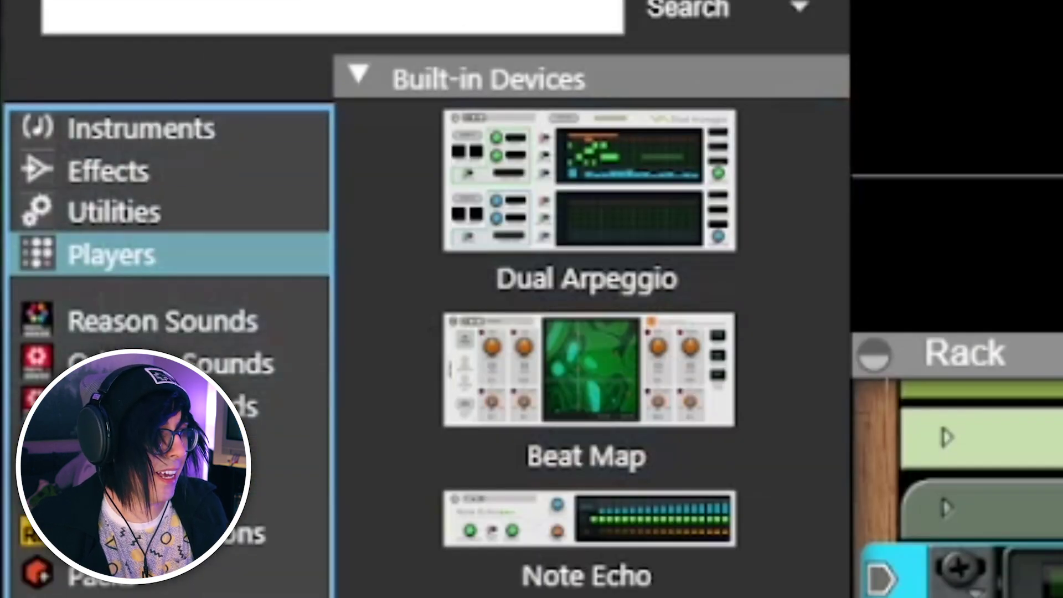
pyautogui.moveTo(131, 273); pyautogui.dragTo(570, 240)
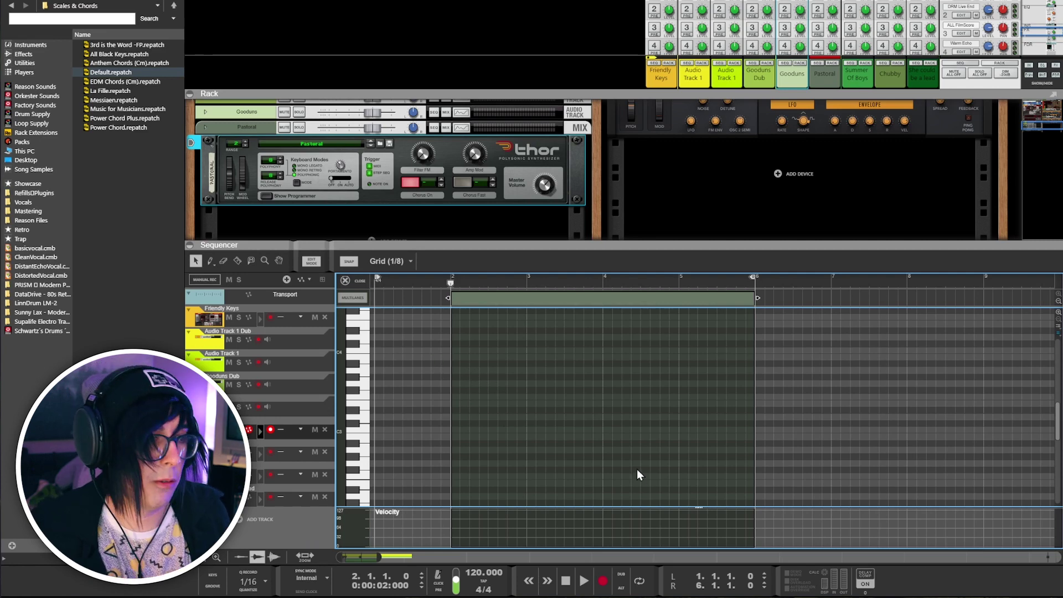
# Draw an A2, C#3 and E3 chord lasting one bar and two beats from bar 2, followed by G#3 and F#3 top notes
pyautogui.press('space')
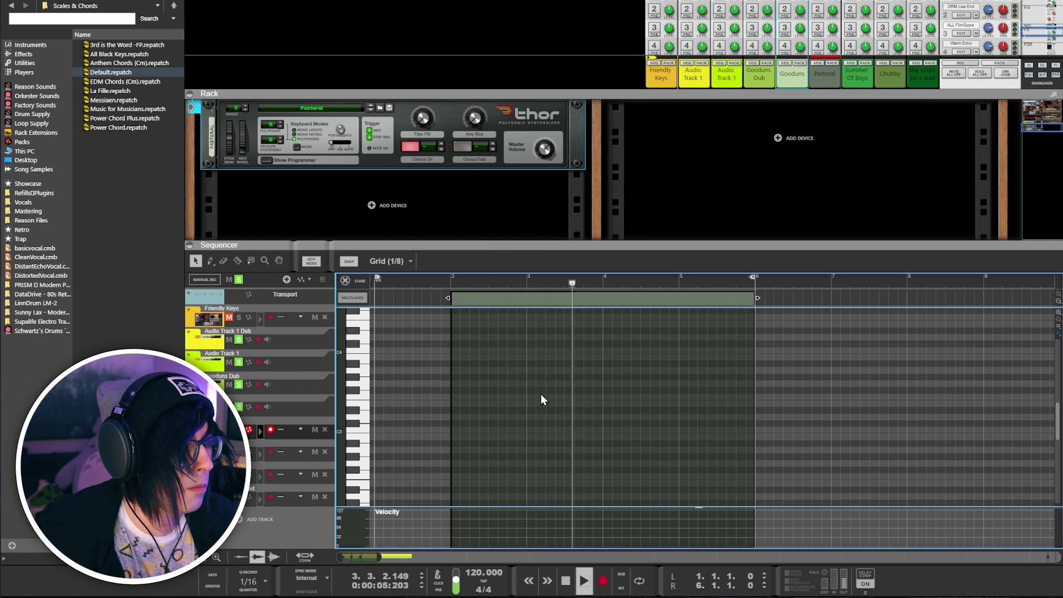
pyautogui.moveTo(457, 404); pyautogui.dragTo(508, 404)
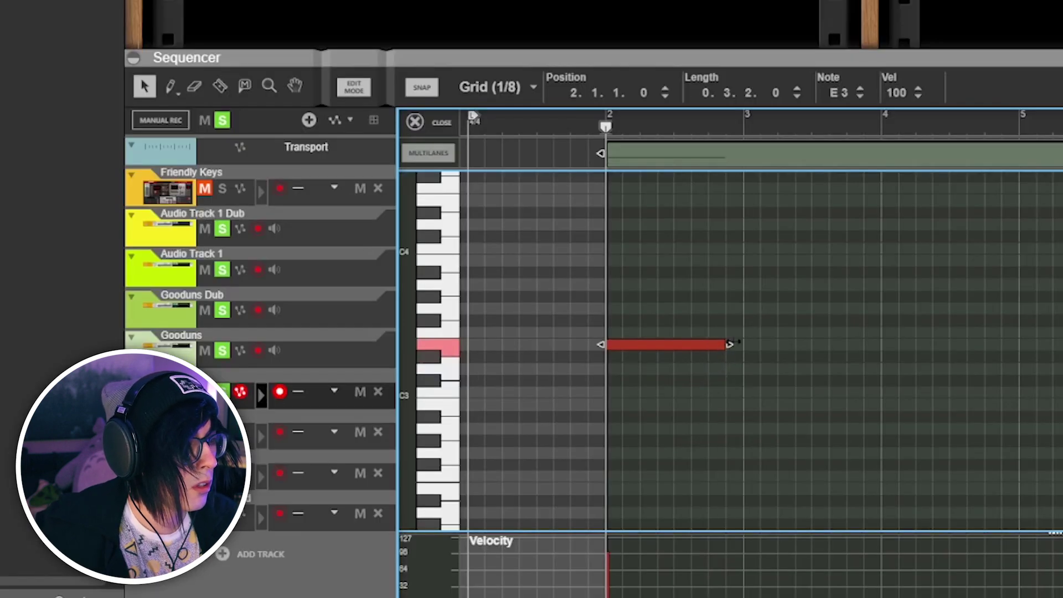
pyautogui.hotkey('ctrl', 'z')
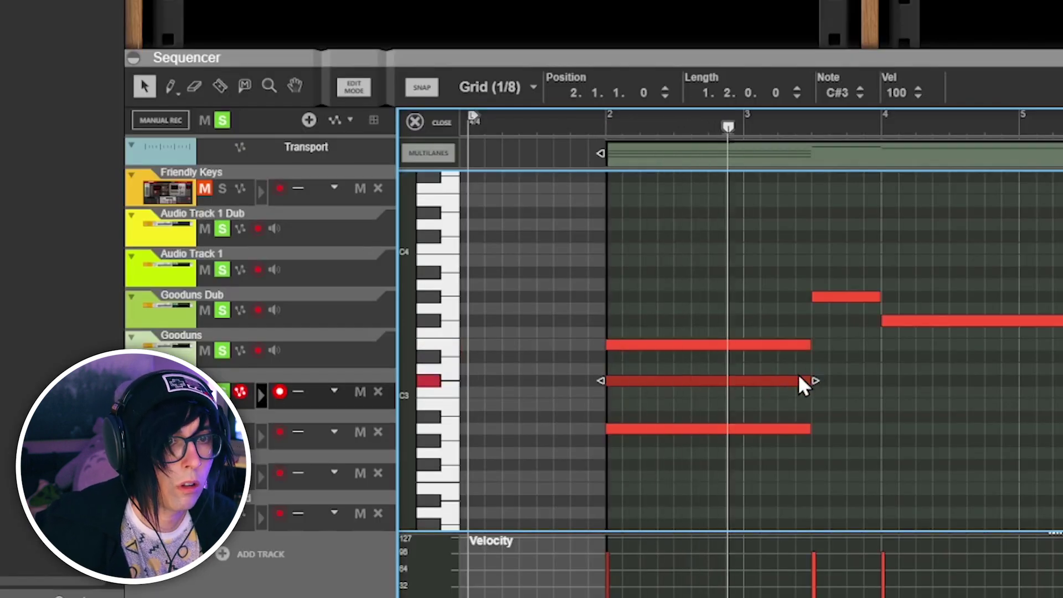
# Complete the pad chords with C#3 and E3 under G#3, B2 and D#3 under F#3, and a closing G#2, B2 and D#3 chord
pyautogui.click(892, 432)
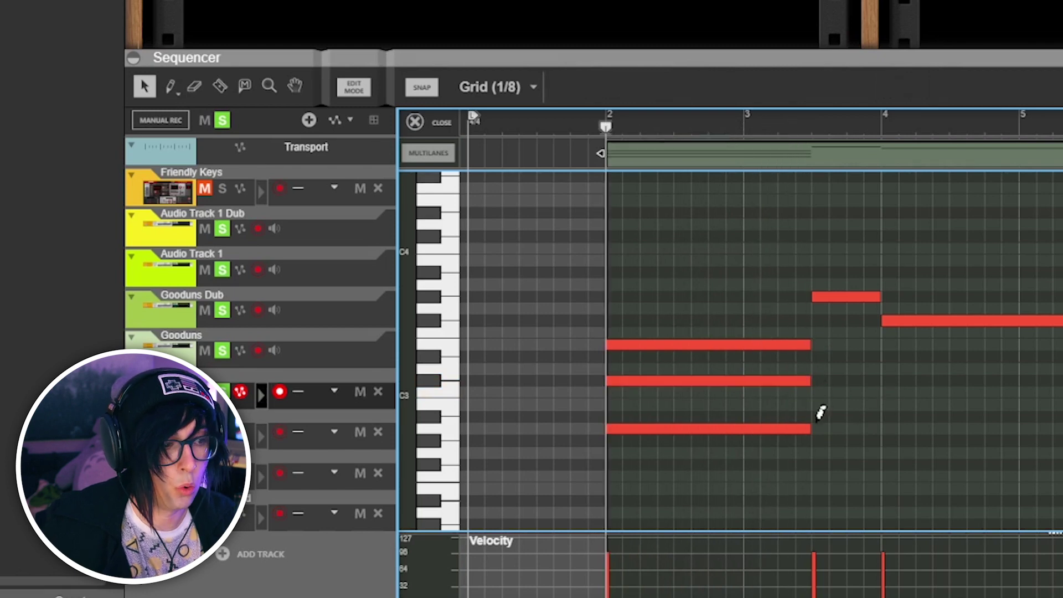
pyautogui.hotkey('ctrl', 'z')
pyautogui.click(941, 252)
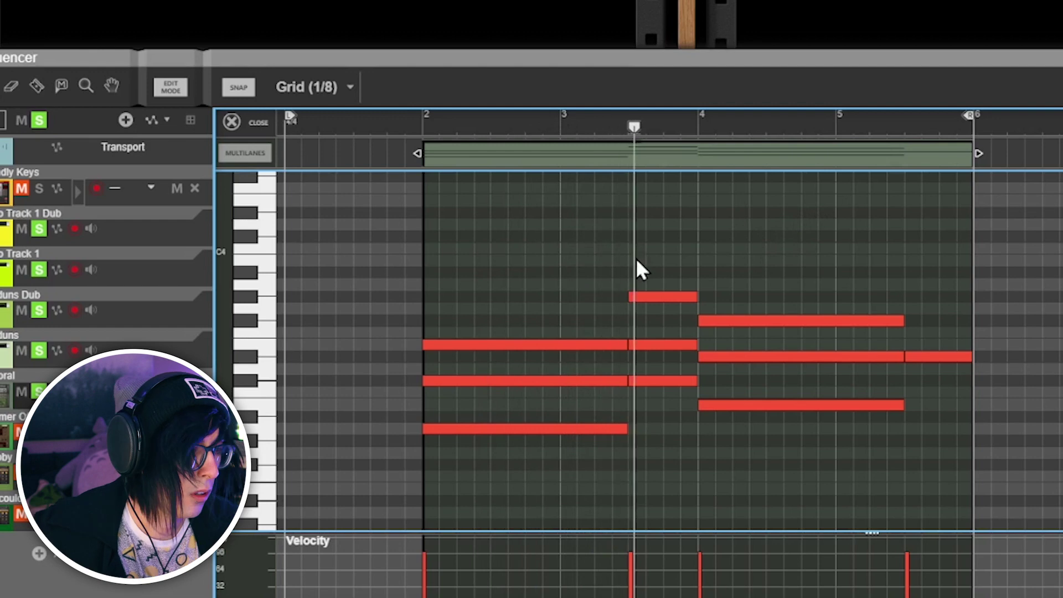
pyautogui.hotkey('ctrl', 'z')
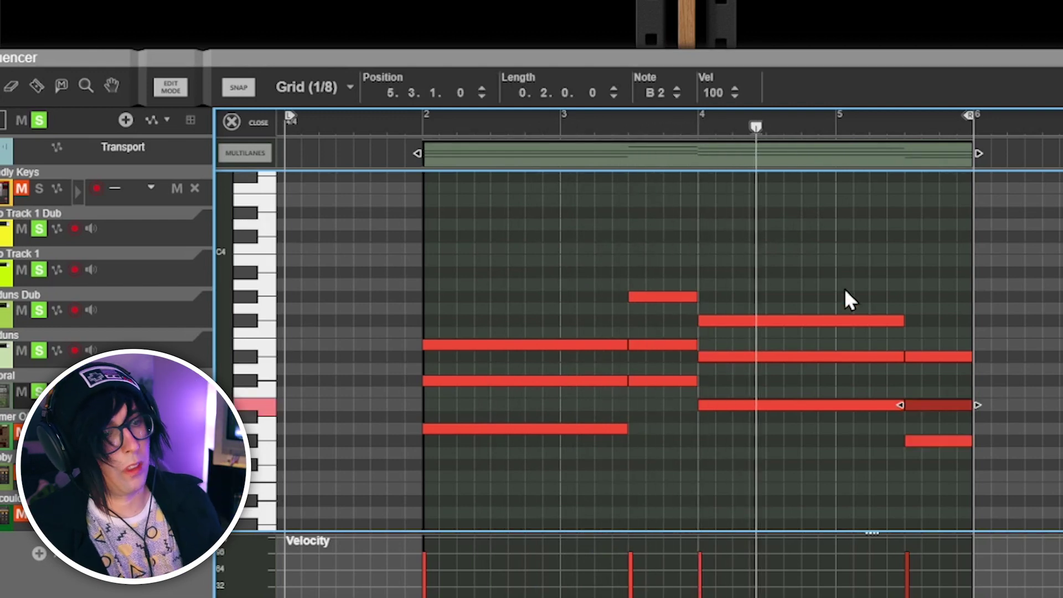
# Close the pad clip's note editor and duplicate the chord clip so the progression runs from bar 2 to bar 10
pyautogui.click(908, 253)
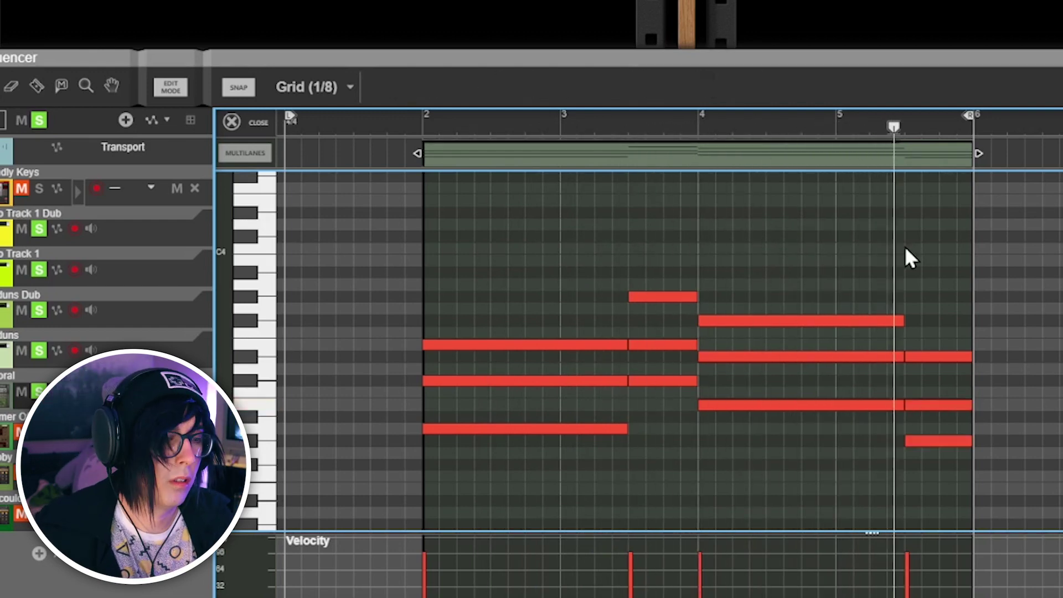
pyautogui.click(232, 122)
pyautogui.click(474, 396)
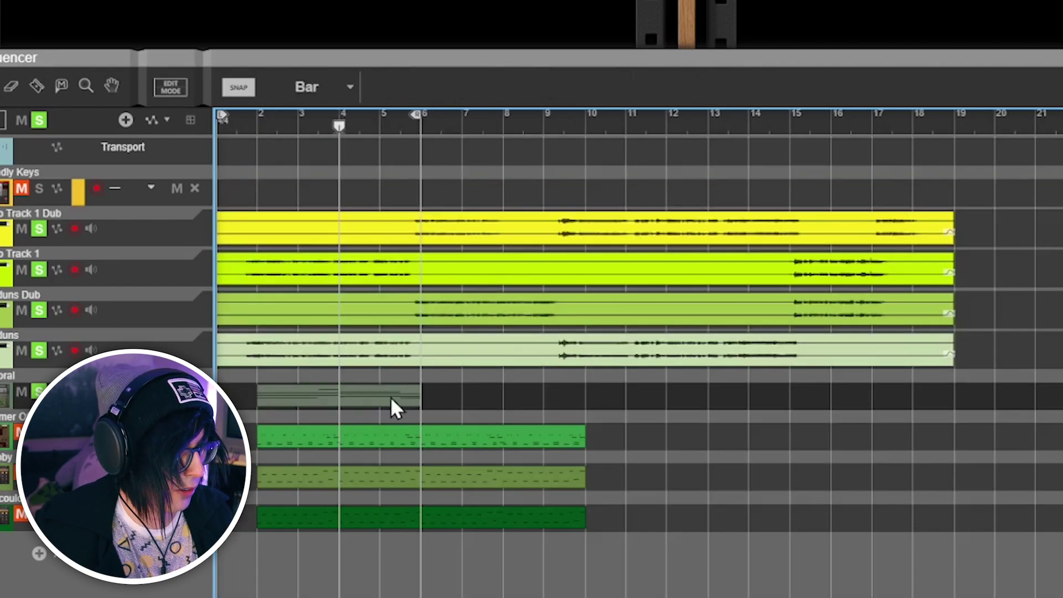
pyautogui.hotkey('ctrl', 'd')
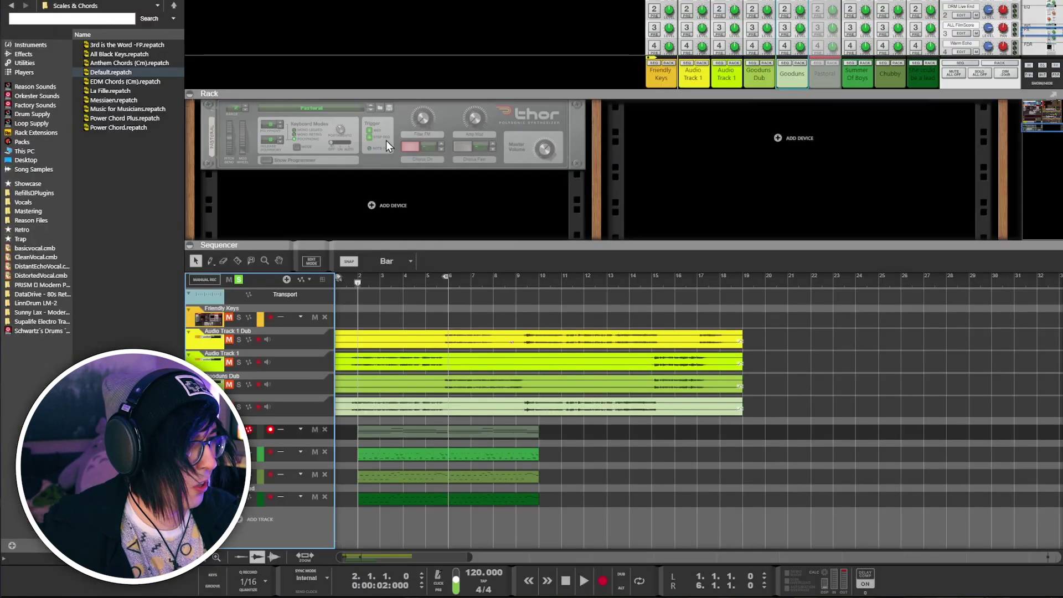
# Step Thor through neighbouring pad patches to Half Life and lower the pad channel's level slightly
pyautogui.click(471, 152)
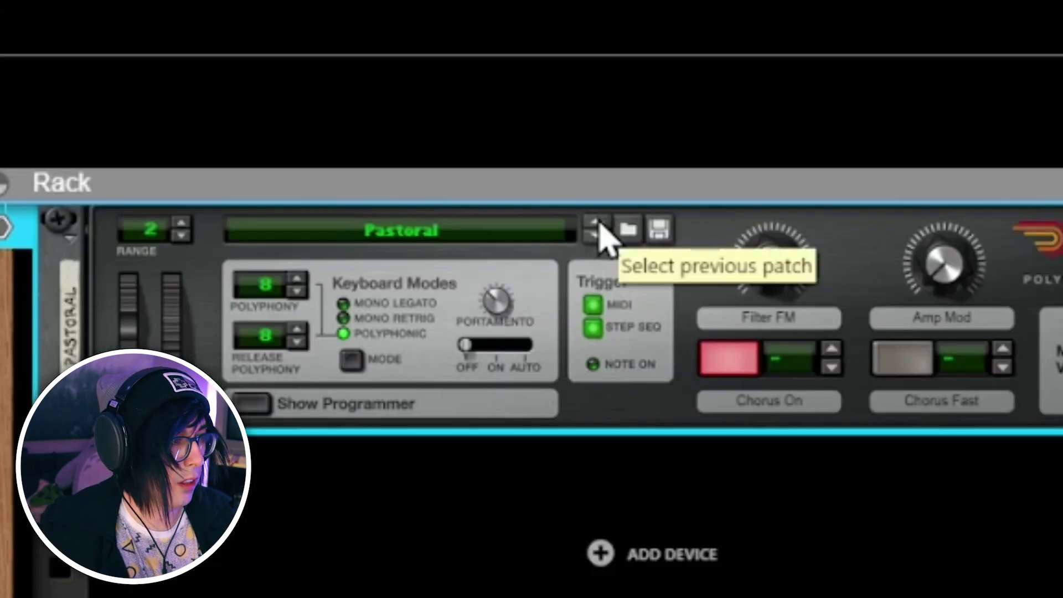
pyautogui.click(599, 222)
pyautogui.click(709, 193)
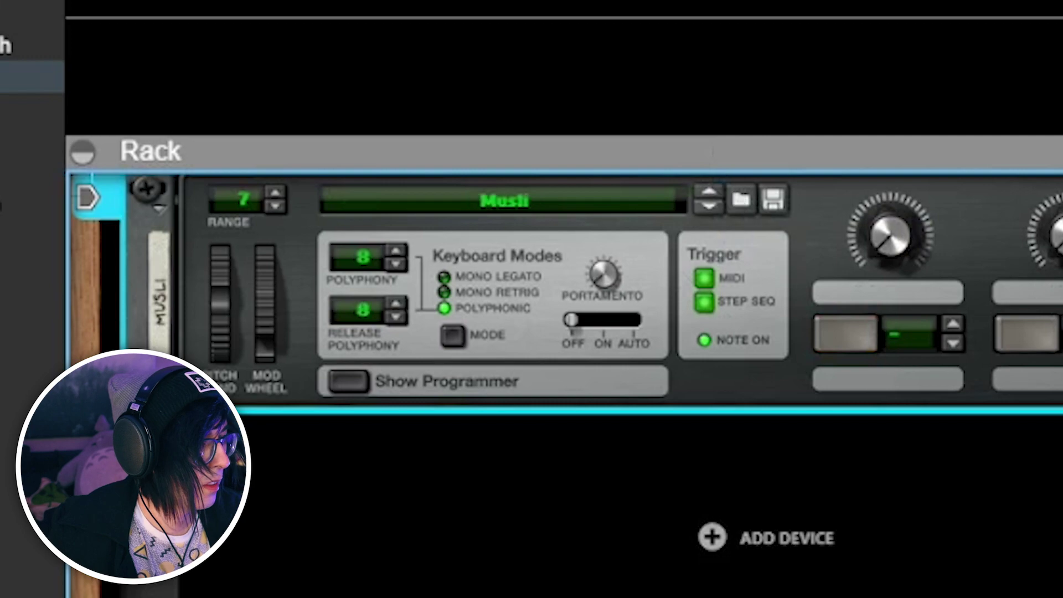
pyautogui.click(710, 193)
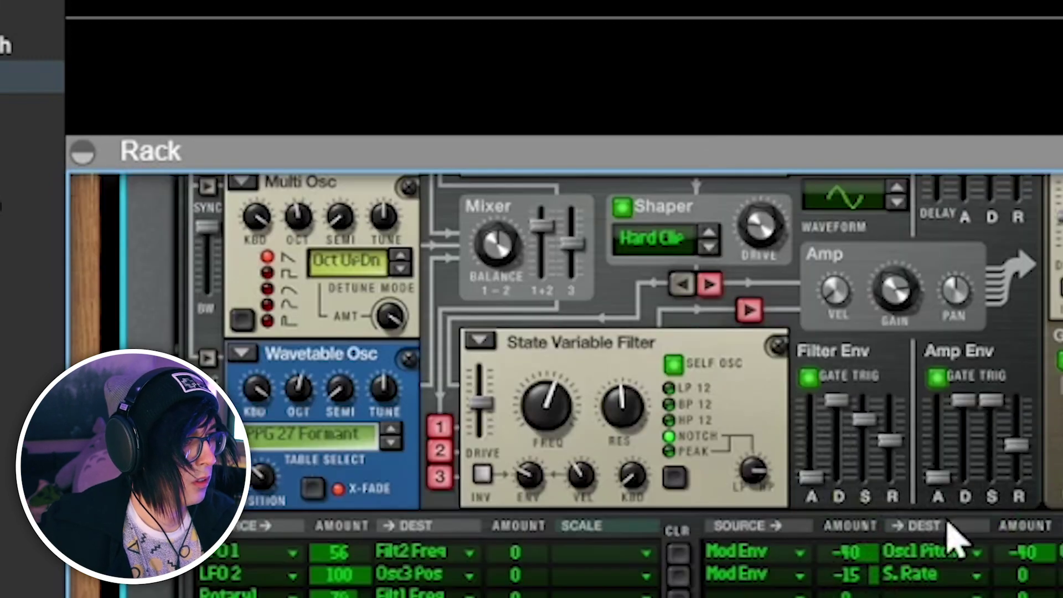
pyautogui.scroll(10, 629, 380)
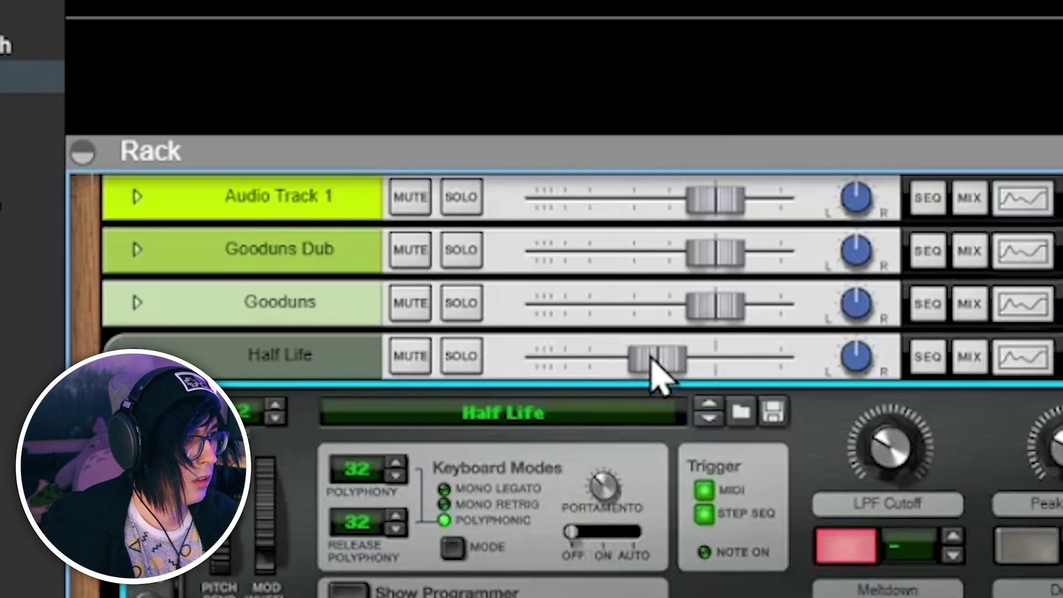
pyautogui.moveTo(651, 358); pyautogui.dragTo(633, 360)
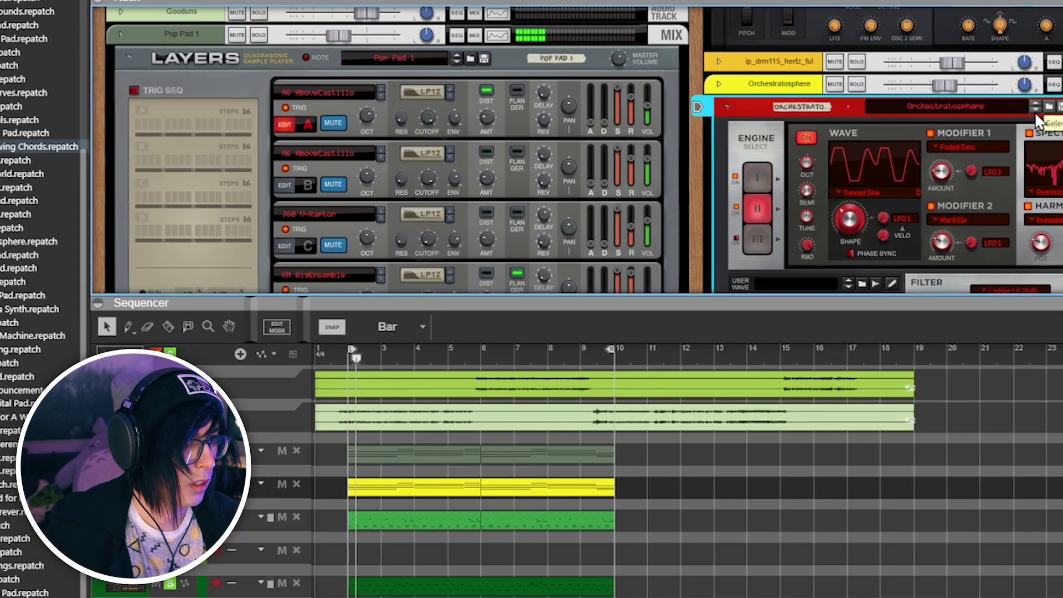
# Lower the Orchestratosphere channel's level during playback and browse the instruments for another sound
pyautogui.moveTo(924, 84); pyautogui.dragTo(911, 83)
pyautogui.moveTo(833, 83); pyautogui.dragTo(837, 83)
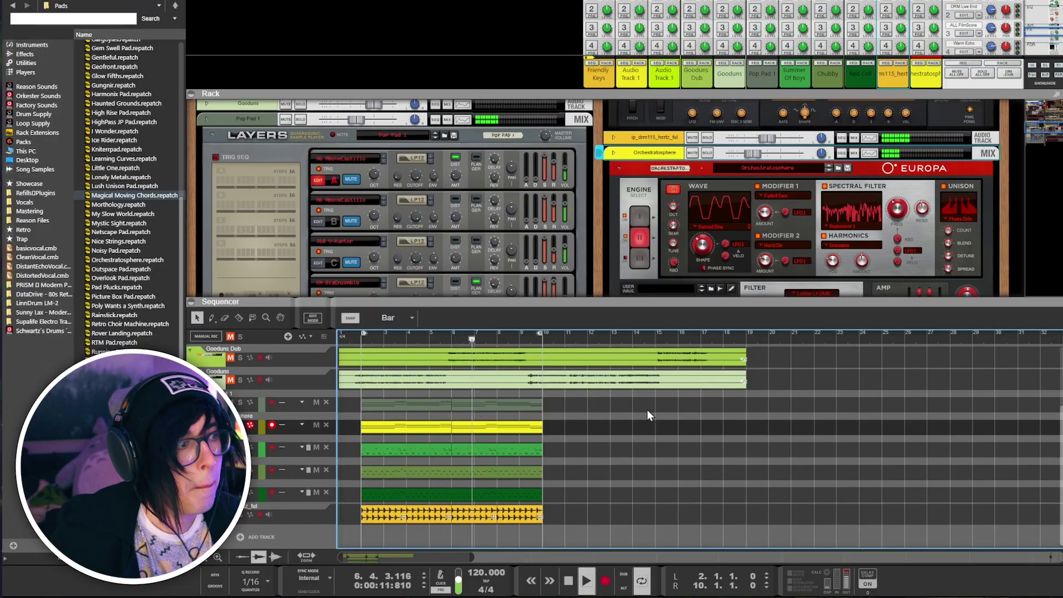
pyautogui.press('space')
pyautogui.click(37, 45)
pyautogui.scroll(-5, 508, 192)
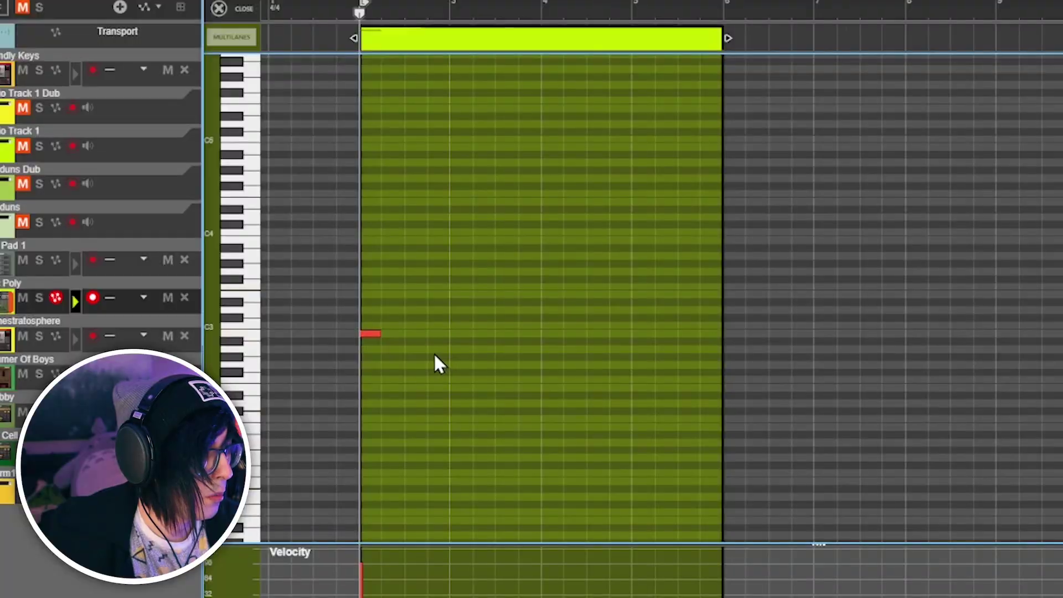
# Draw the Epic Poly melody's opening in bar 2 with eighth notes: two B2, G#3 on beat 2 and F#3 on beat 3
pyautogui.scroll(3, 434, 364)
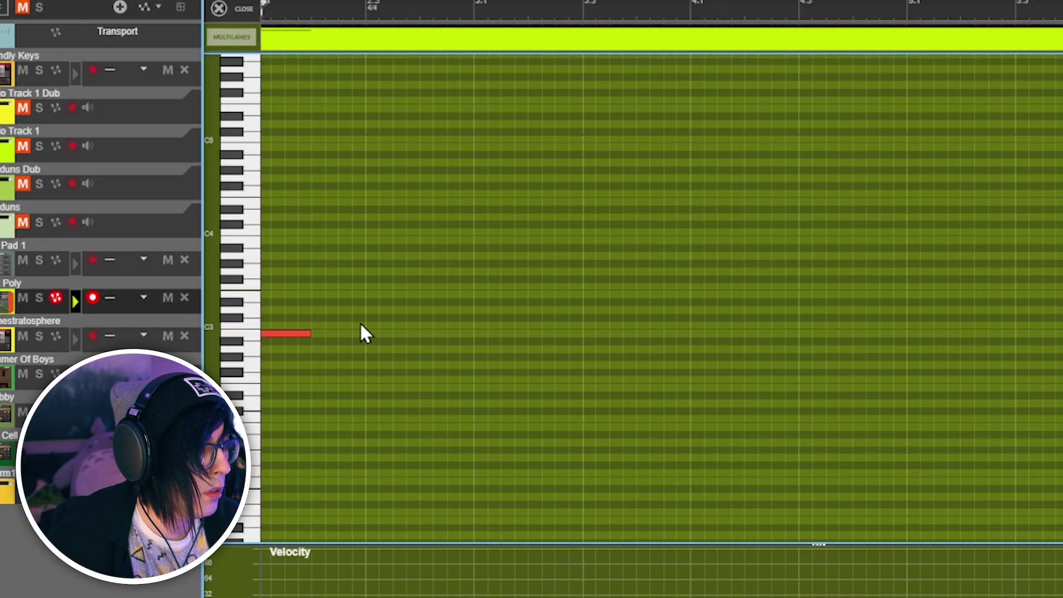
pyautogui.hscroll(-3, 360, 332)
pyautogui.click(553, 256)
pyautogui.press('space')
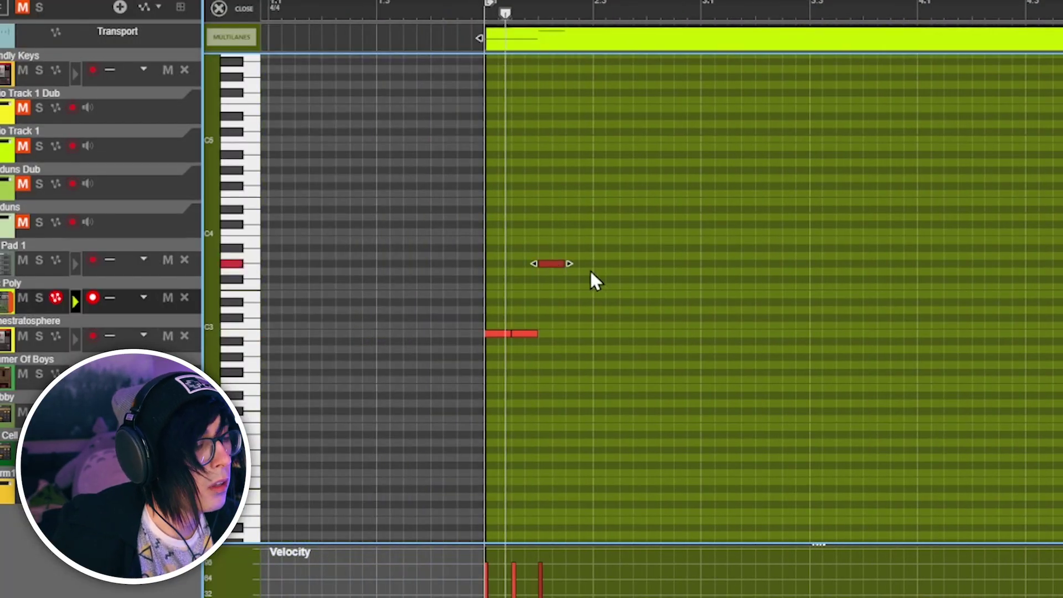
pyautogui.press('space')
pyautogui.moveTo(613, 277); pyautogui.dragTo(609, 277)
pyautogui.press('space')
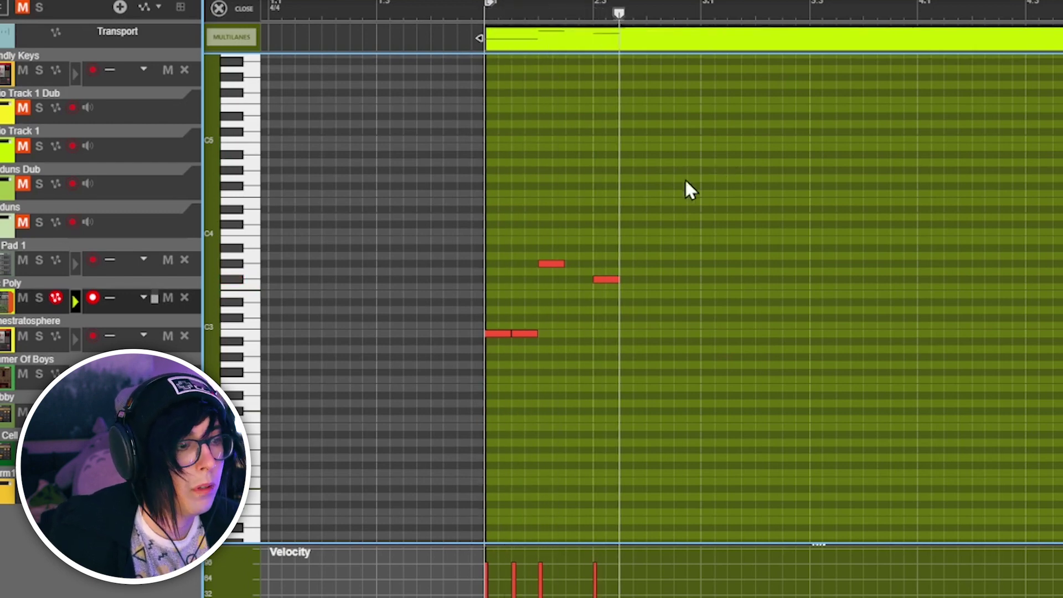
# Continue the melody with eighth-note B2s from the end of bar 2 into bar 3 and a descending A3, G#3, F#3, E3 run
pyautogui.press('space')
pyautogui.click(691, 333)
pyautogui.press('space')
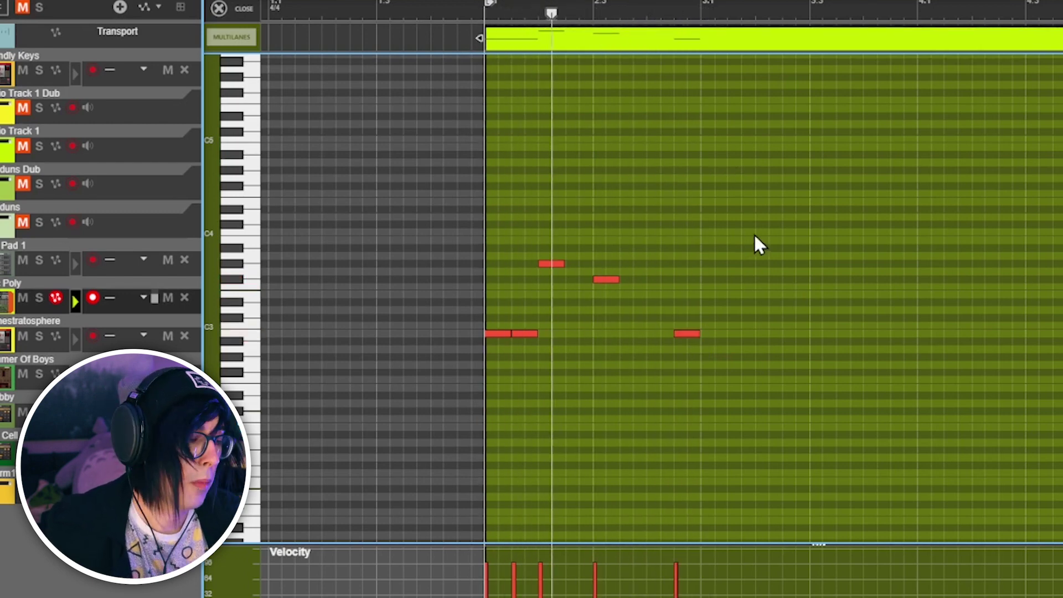
pyautogui.press('space')
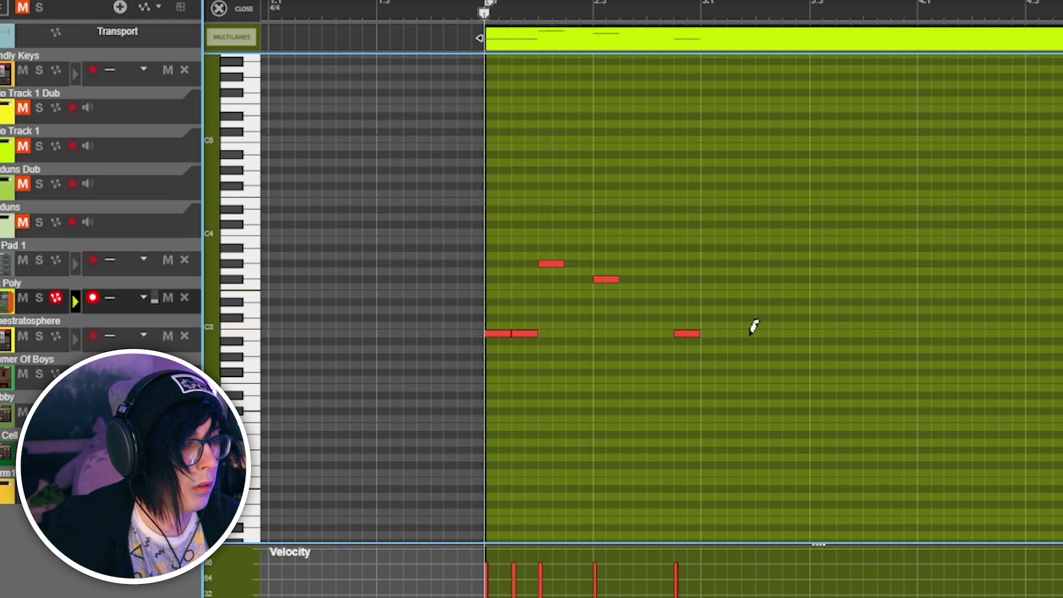
pyautogui.click(737, 333)
pyautogui.press('space')
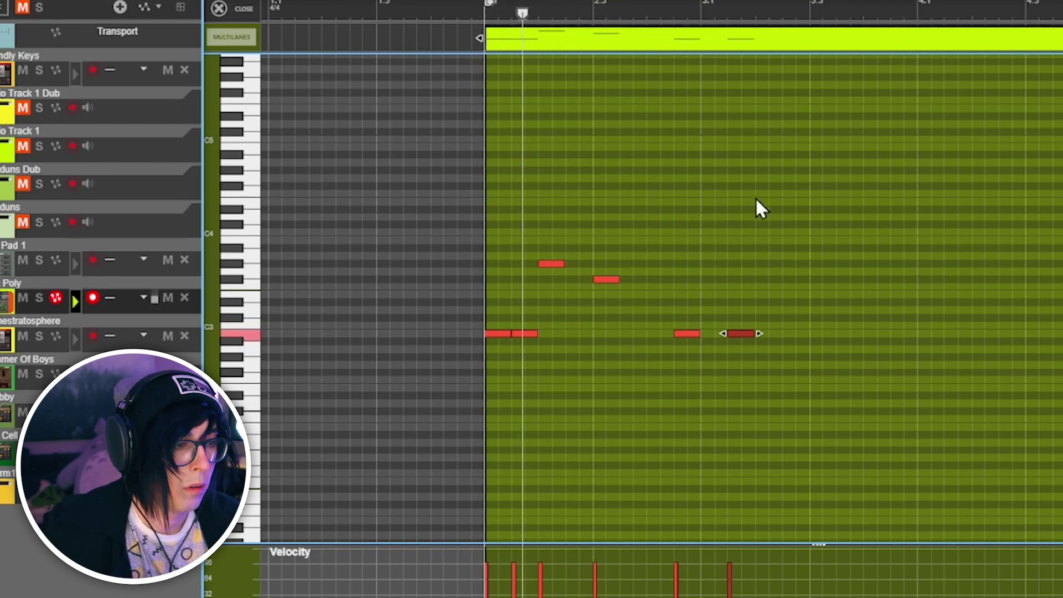
pyautogui.press('space')
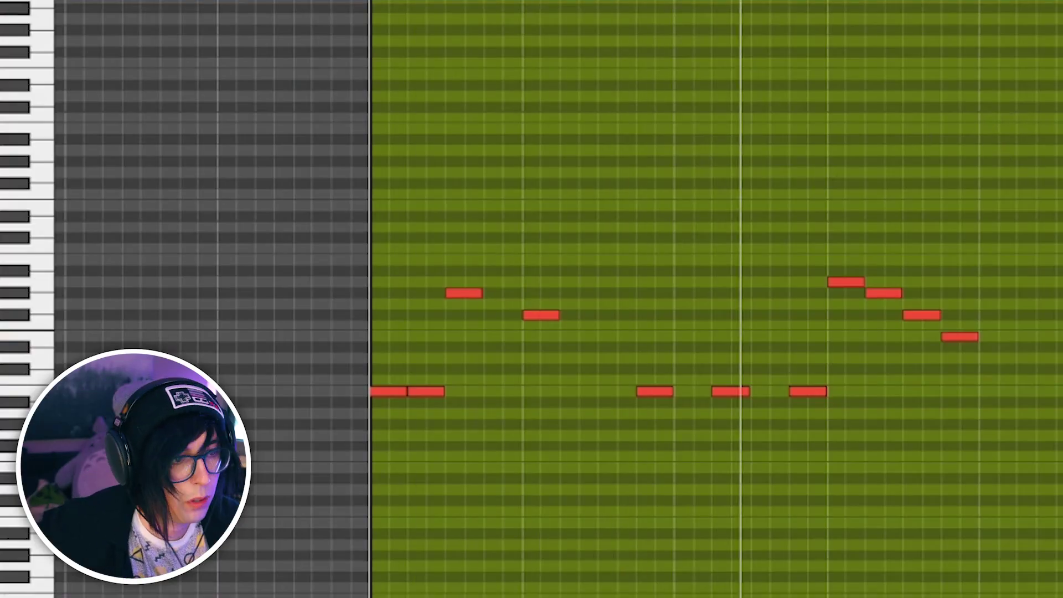
# Select all the notes of the two-bar melody and repeat them in bars 4 and 5
pyautogui.press('space')
pyautogui.hotkey('ctrl', 'a')
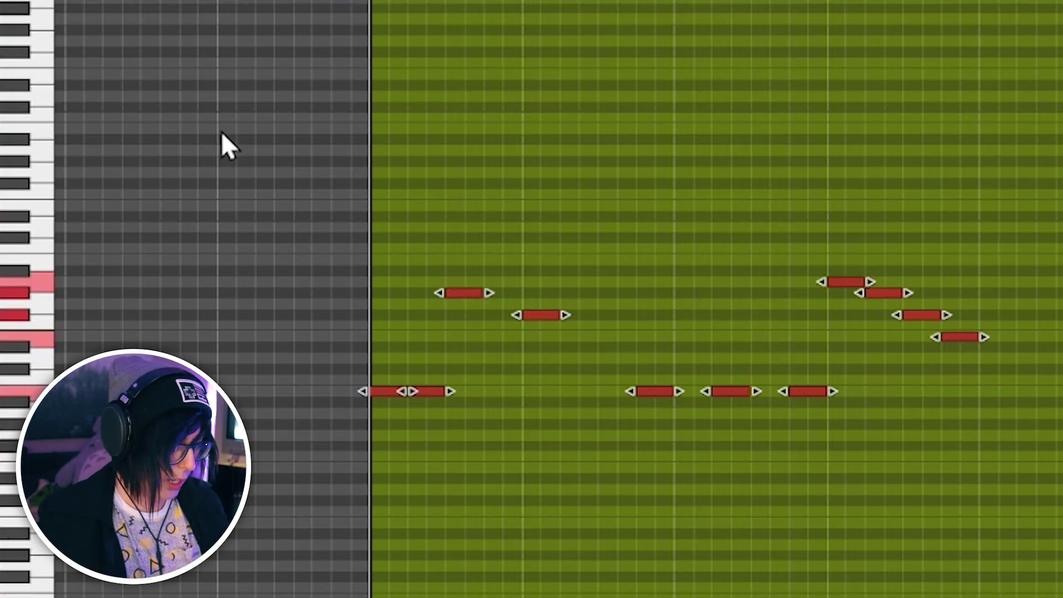
pyautogui.hotkey('ctrl', 'b')
pyautogui.scroll(-1, 790, 201)
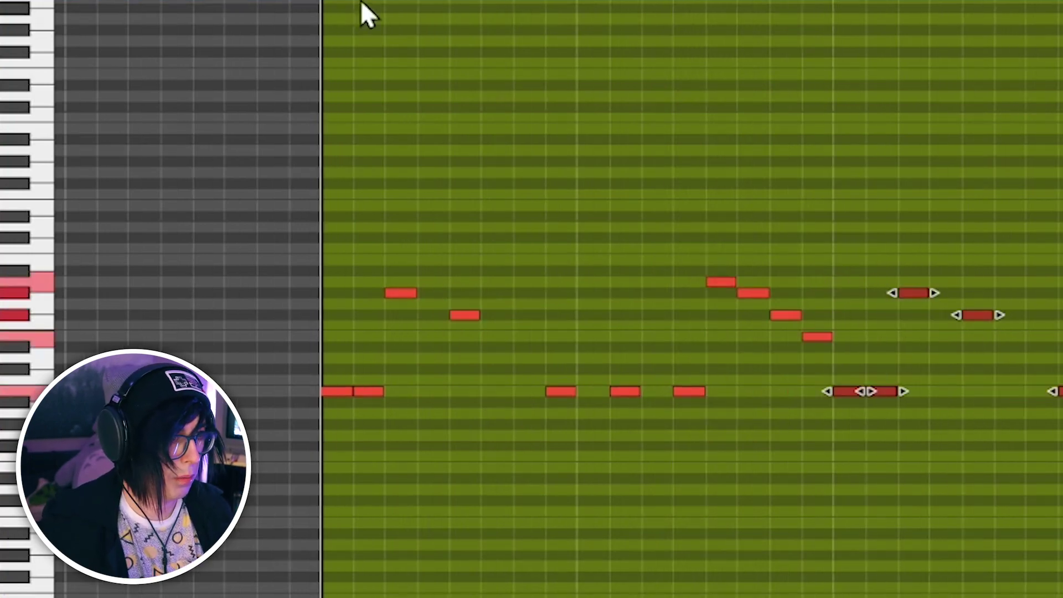
pyautogui.scroll(-2, 467, 84)
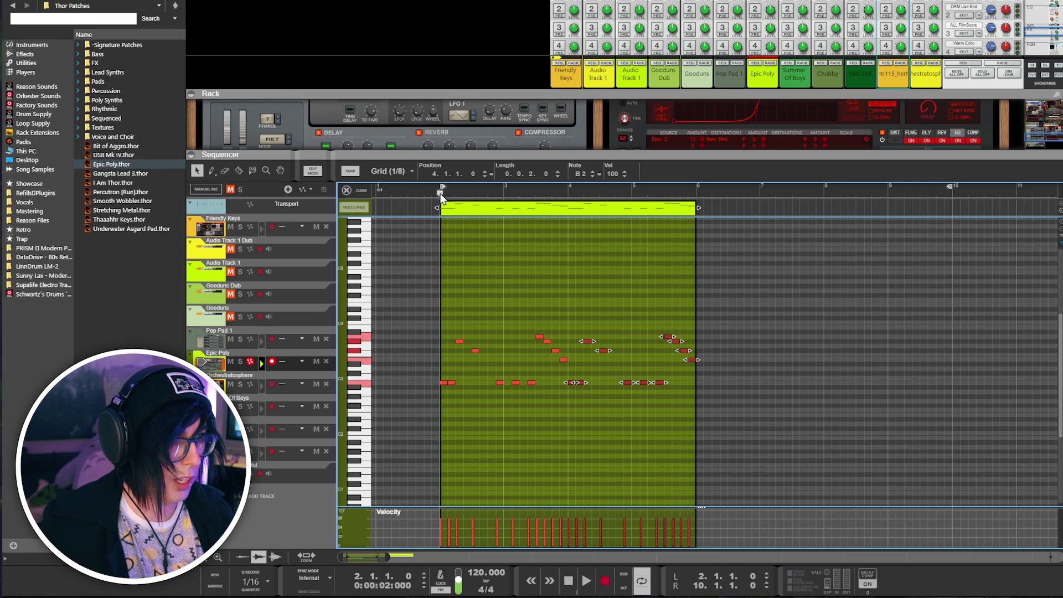
# Enlarge the rack around the Epic Poly Thor, browse its Poly Synths patches and audition Analords
pyautogui.click(232, 363)
pyautogui.moveTo(613, 151); pyautogui.dragTo(614, 286)
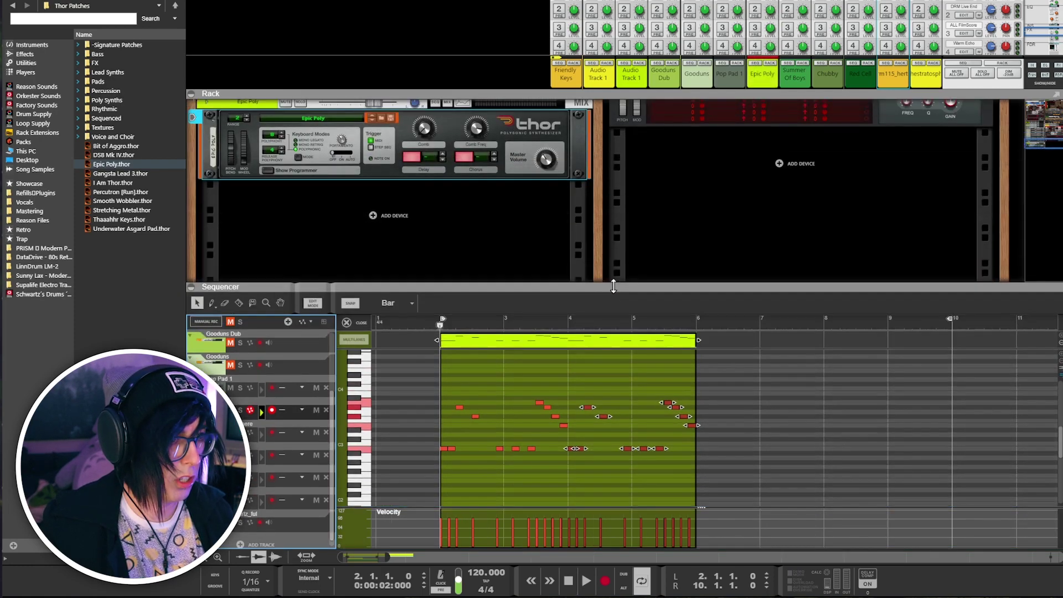
pyautogui.click(381, 126)
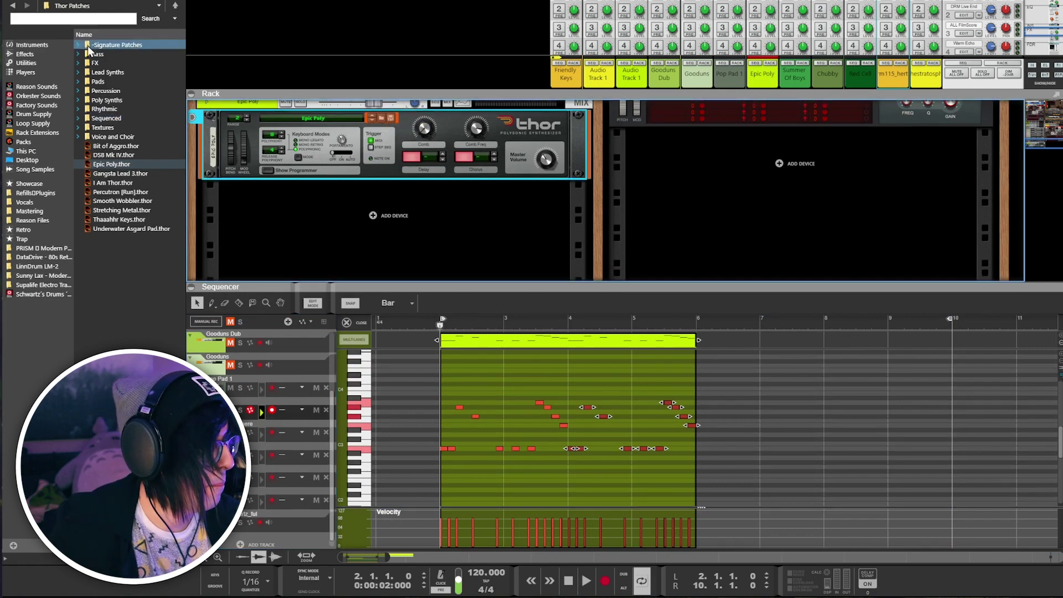
pyautogui.doubleClick(104, 100)
pyautogui.click(373, 119)
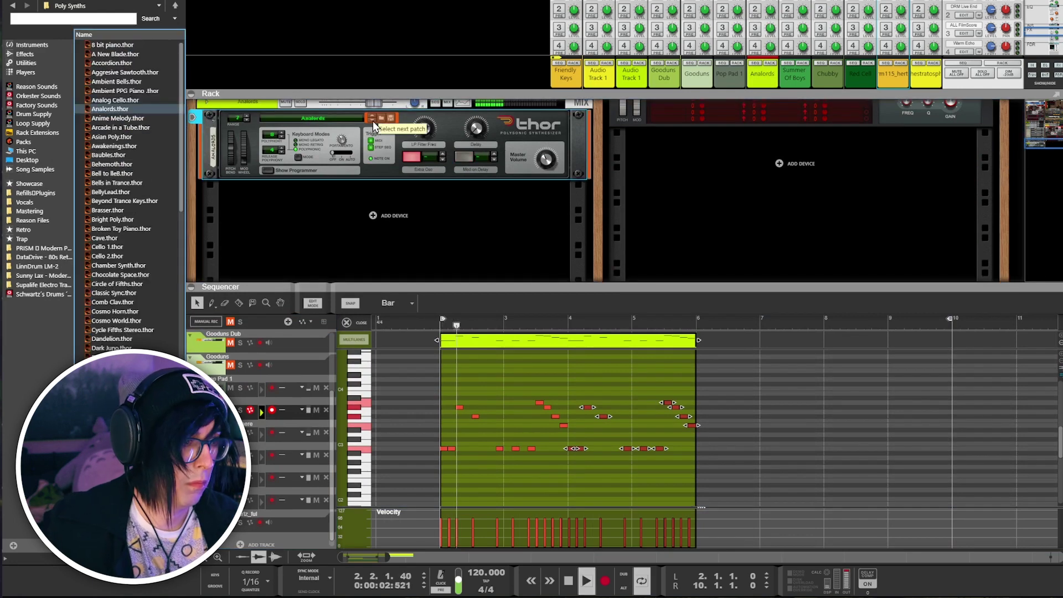
pyautogui.press('space')
# Transpose all the melody notes up one octave and give the melody Thor the Awakenings patch at a slightly higher channel level
pyautogui.click(511, 397)
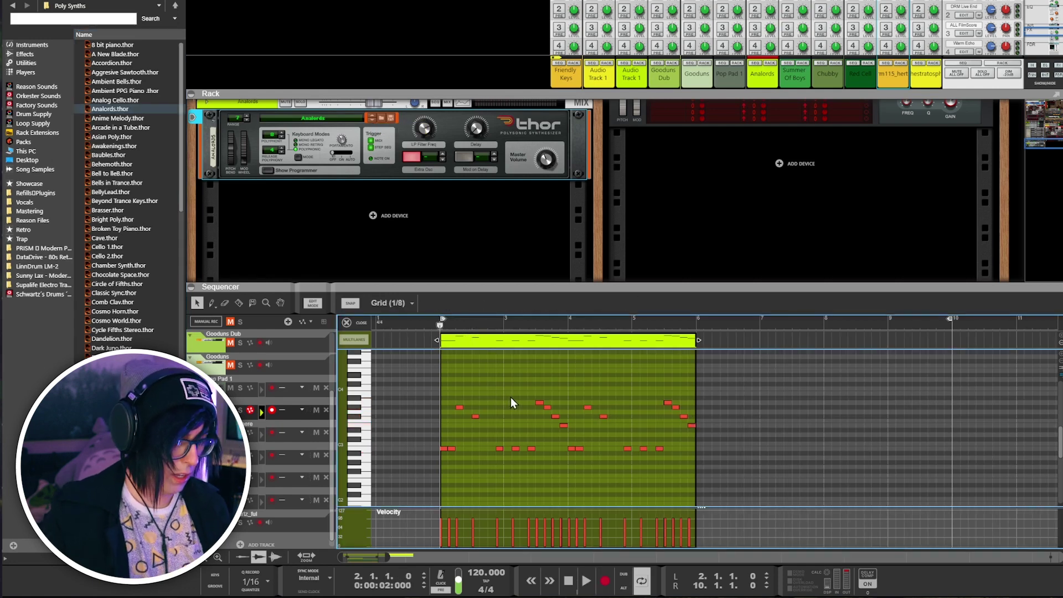
pyautogui.press('space')
pyautogui.hotkey('ctrl', 'a')
pyautogui.click(373, 120)
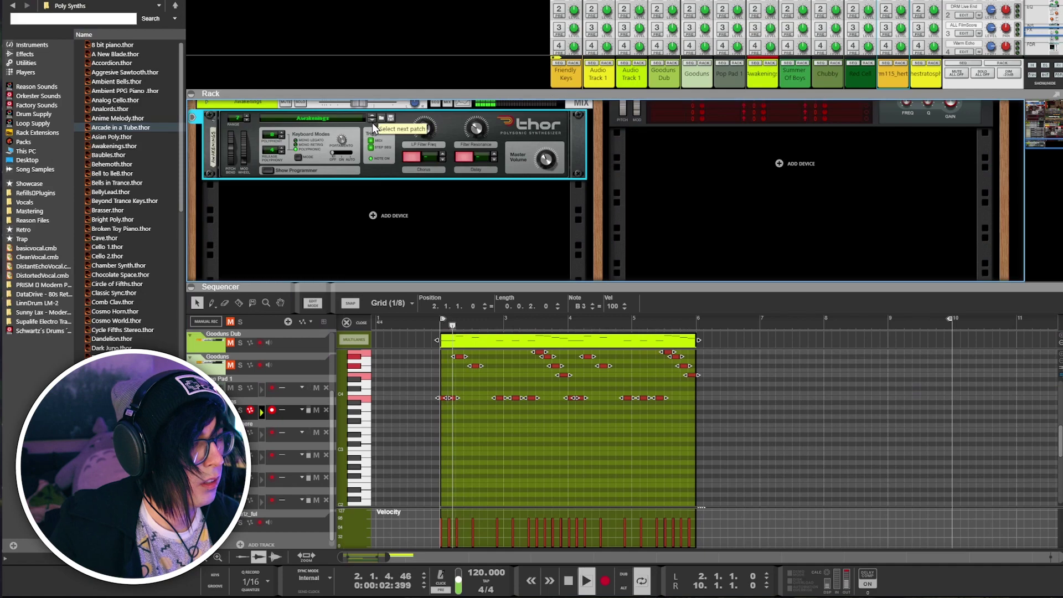
pyautogui.moveTo(361, 105); pyautogui.dragTo(371, 105)
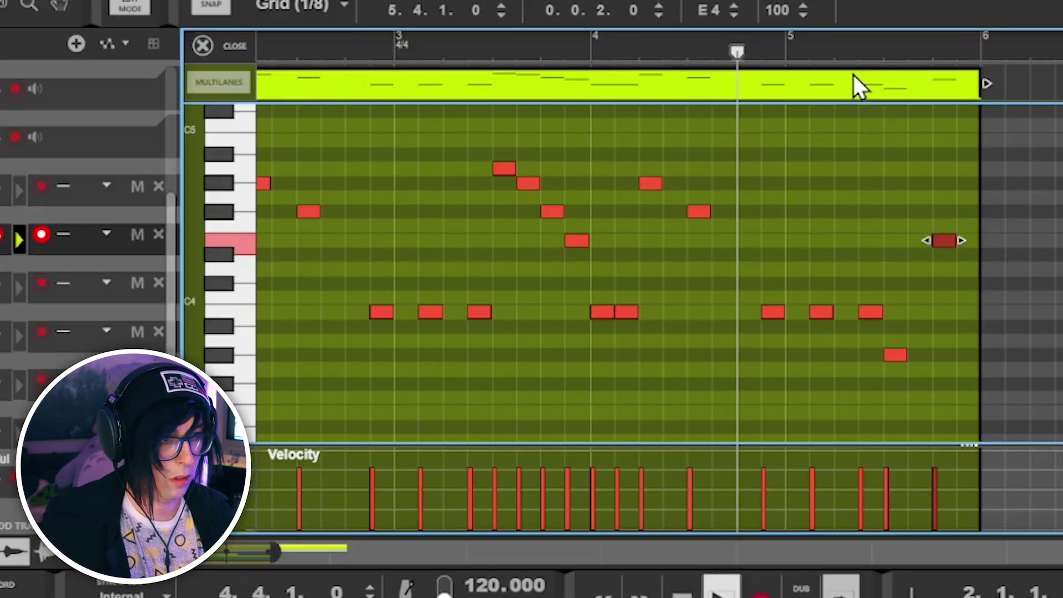
# Vary the melody's ending with G#3 on beat 3 and E4 on beat 4 of bar 5, and repeat the phrase up to bar 10
pyautogui.click(685, 383)
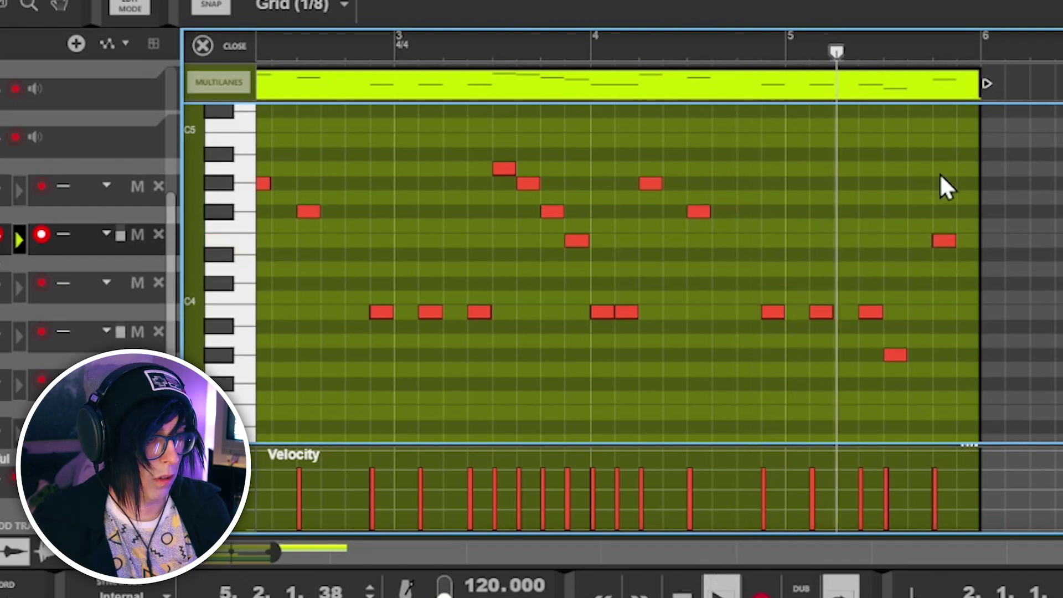
pyautogui.scroll(-2, 857, 260)
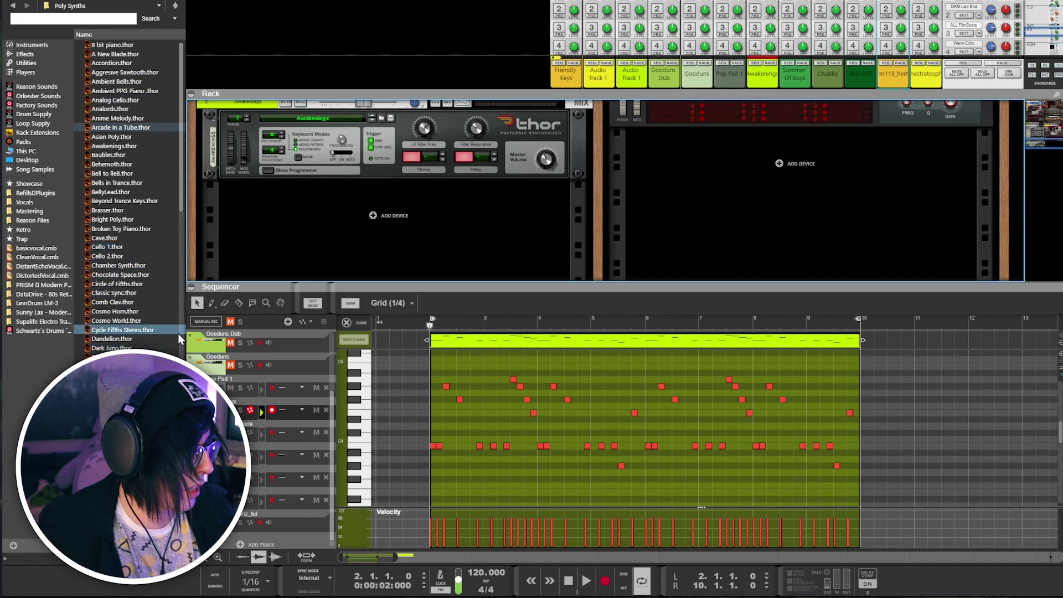
# Add another Thor with the LA Clean Piano patch and program an eighth-note pattern of E4, B3 and D#4 in bars 2 to 5
pyautogui.moveTo(111, 387); pyautogui.dragTo(339, 218)
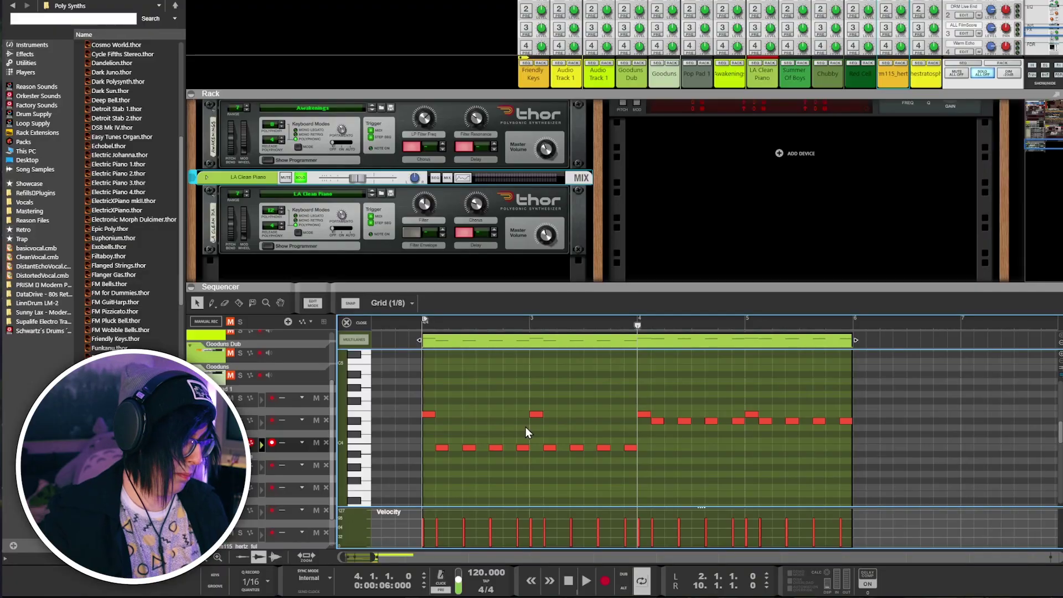
# Browse the effects, add The Echo beneath the LA Clean Piano Thor and adjust its dry/wet mix during playback
pyautogui.click(25, 53)
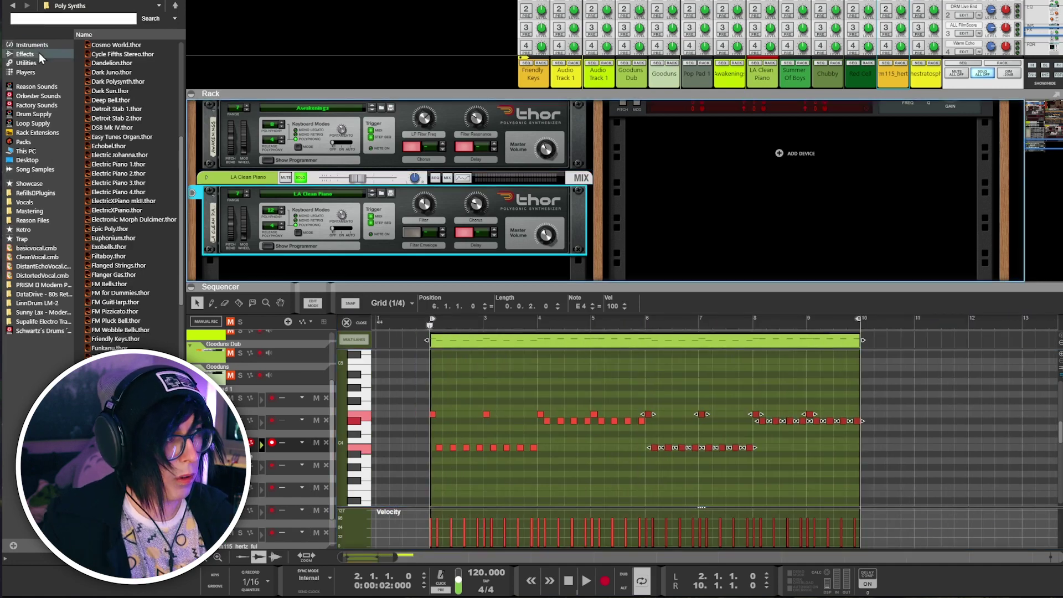
pyautogui.click(132, 229)
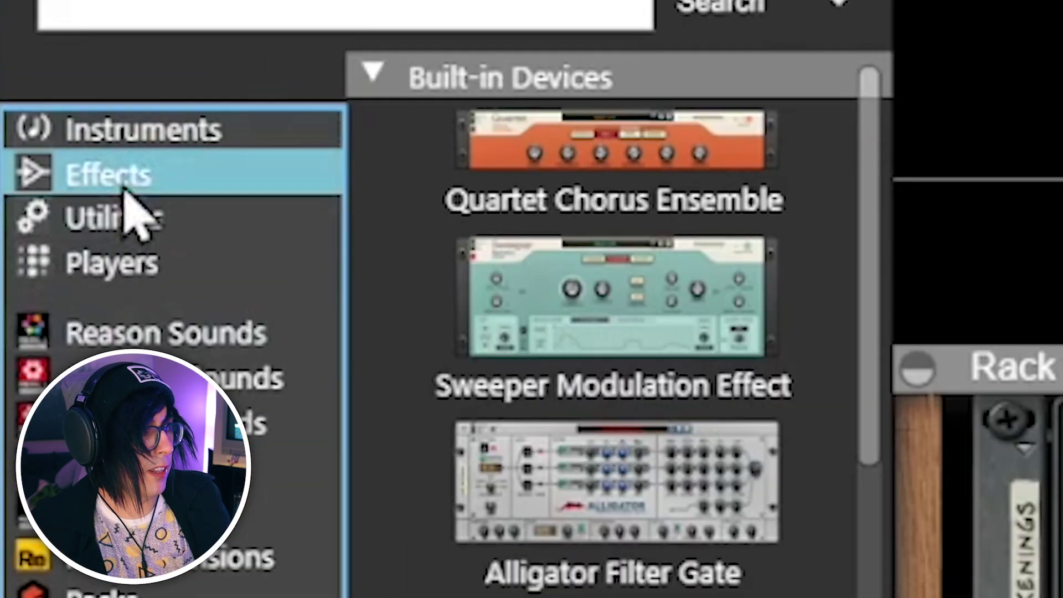
pyautogui.scroll(-10, 588, 477)
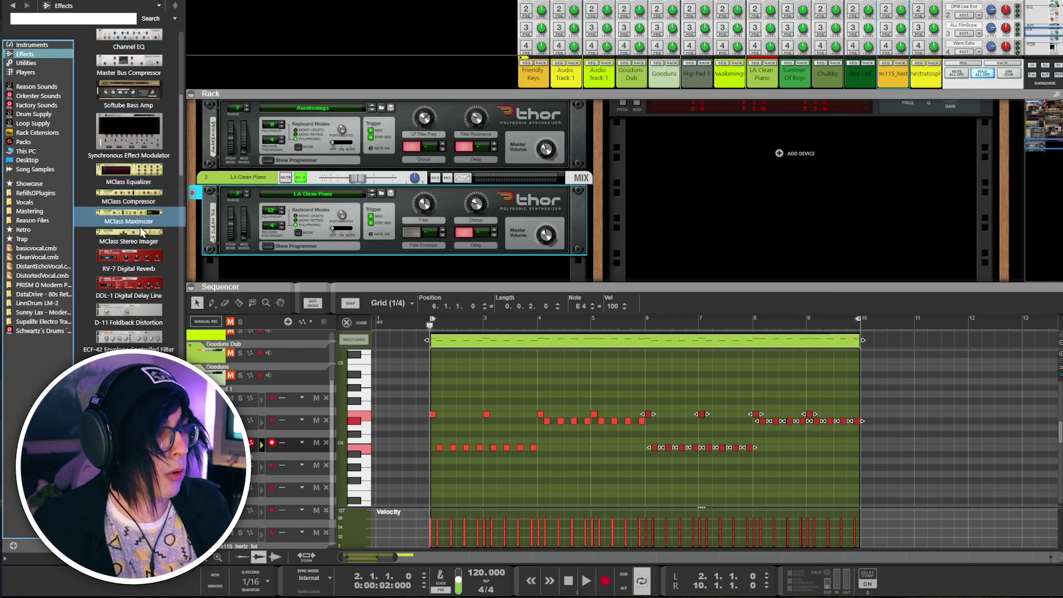
pyautogui.moveTo(136, 185); pyautogui.dragTo(338, 267)
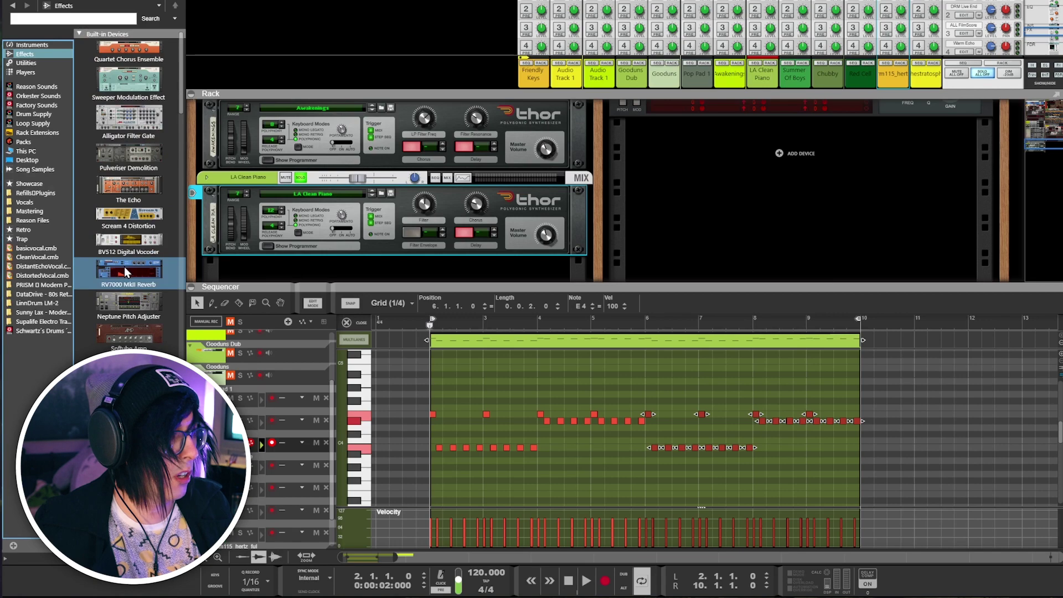
pyautogui.moveTo(728, 397); pyautogui.dragTo(730, 396)
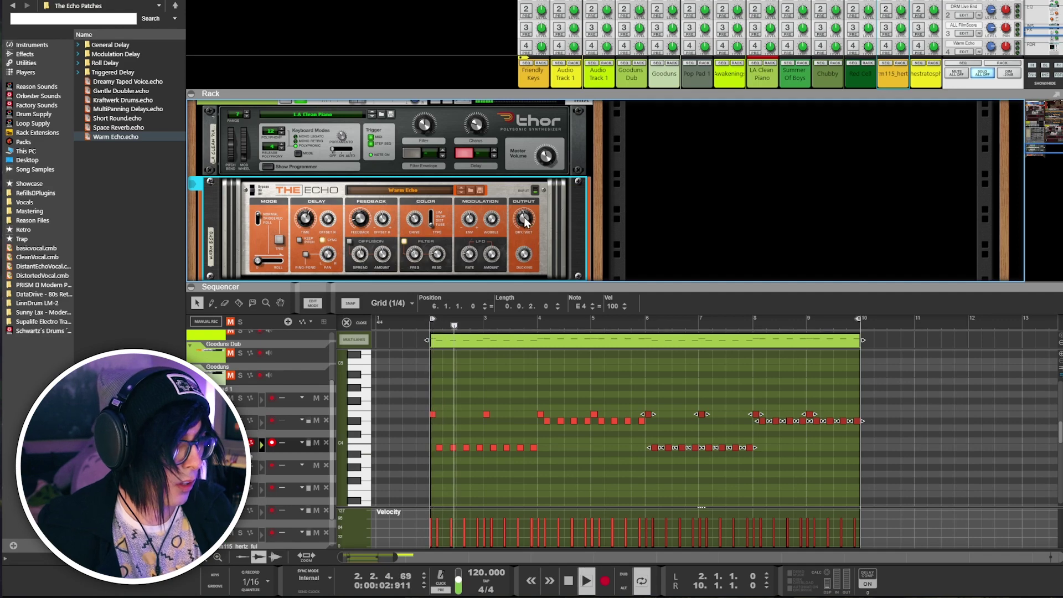
pyautogui.press('space')
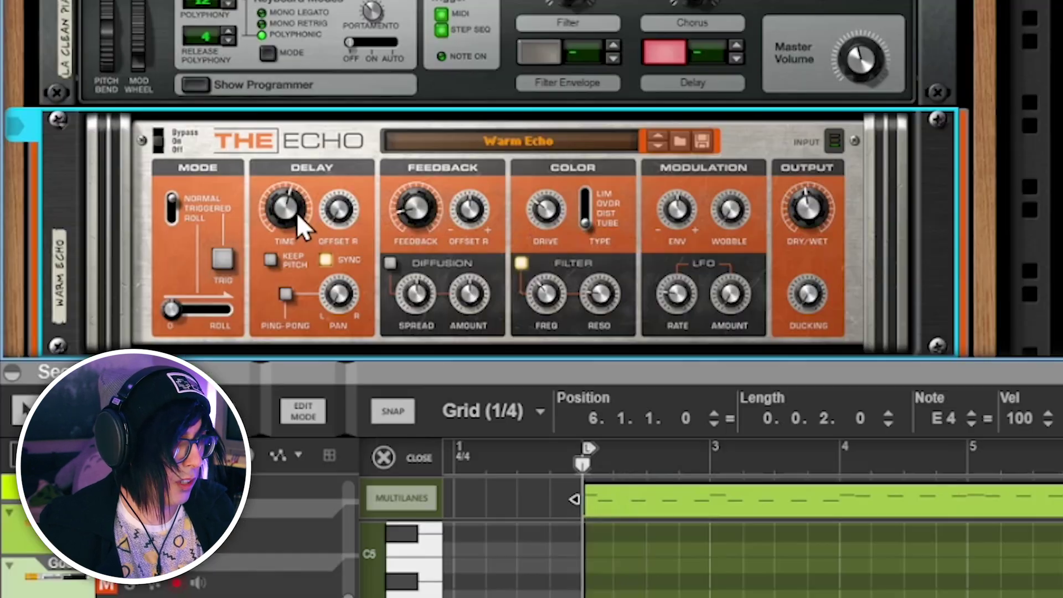
# Set The Echo's delay time to 3/16 and its dry/wet balance to 25%, and leave the piano clip's note editing
pyautogui.moveTo(310, 220); pyautogui.dragTo(295, 212)
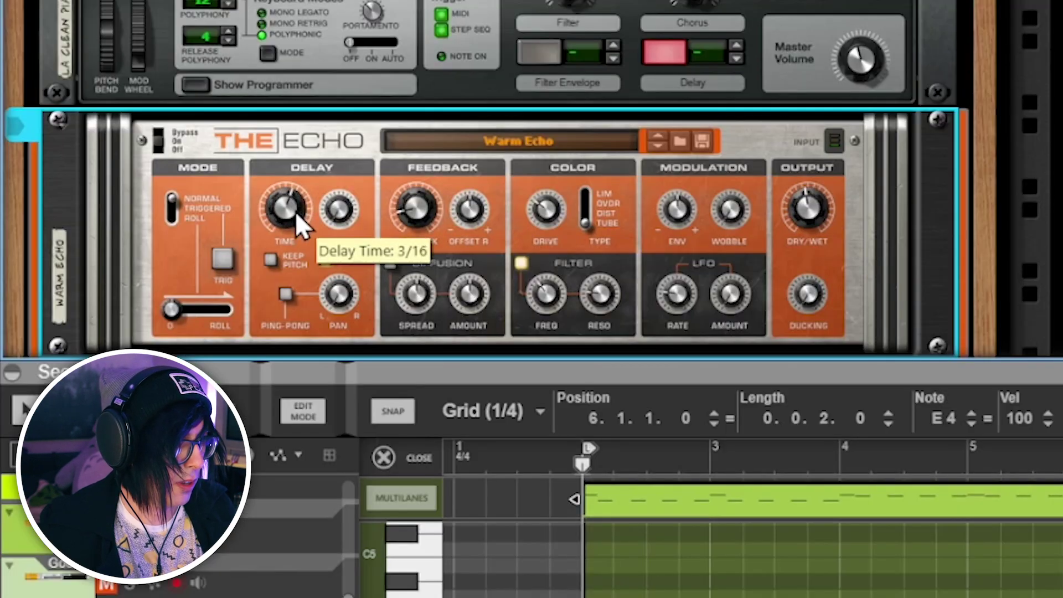
pyautogui.moveTo(807, 209); pyautogui.dragTo(812, 216)
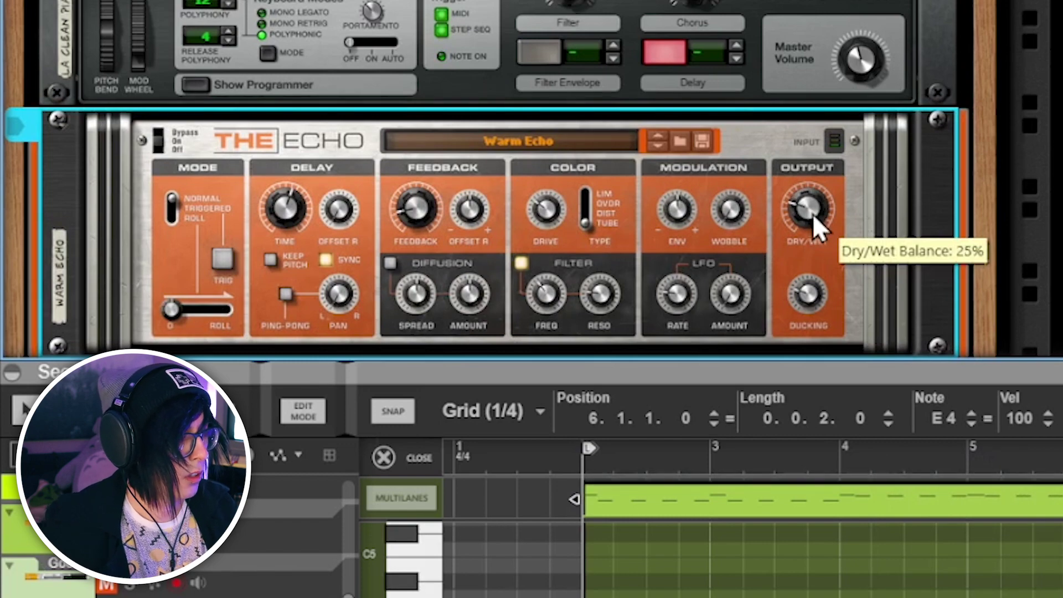
pyautogui.click(809, 589)
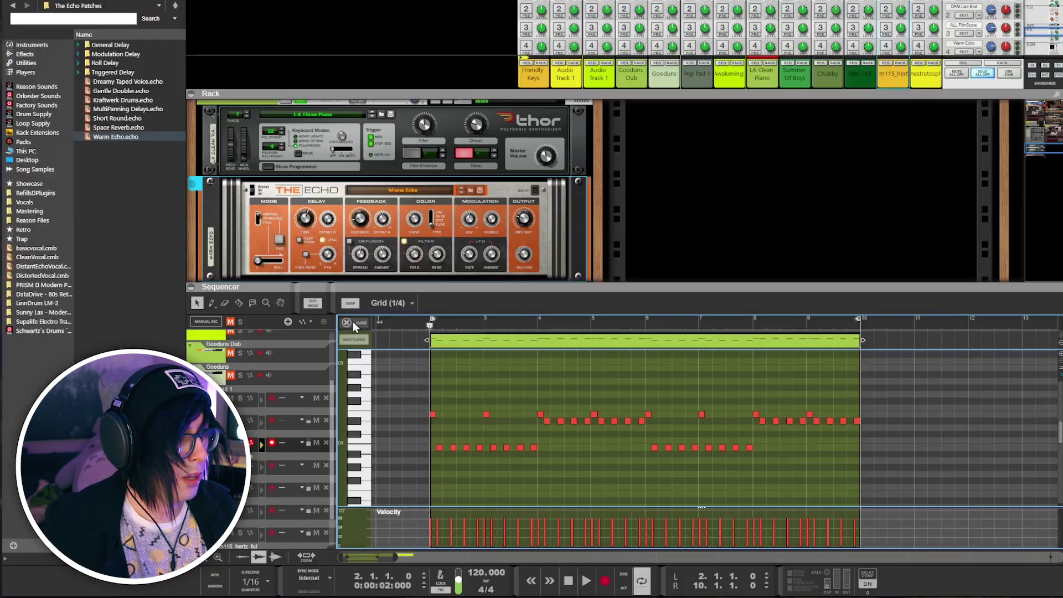
pyautogui.click(383, 458)
# Play the arrangement from bar 2 and adjust the channel level of the LA Clean Piano Thor
pyautogui.scroll(-2, 297, 394)
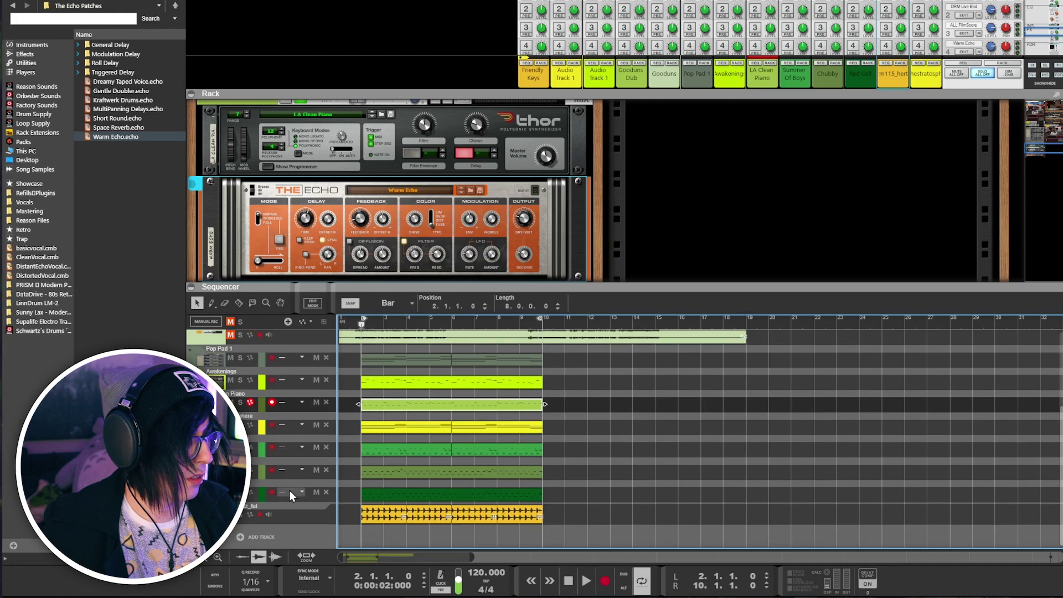
pyautogui.scroll(2, 324, 187)
pyautogui.press('space')
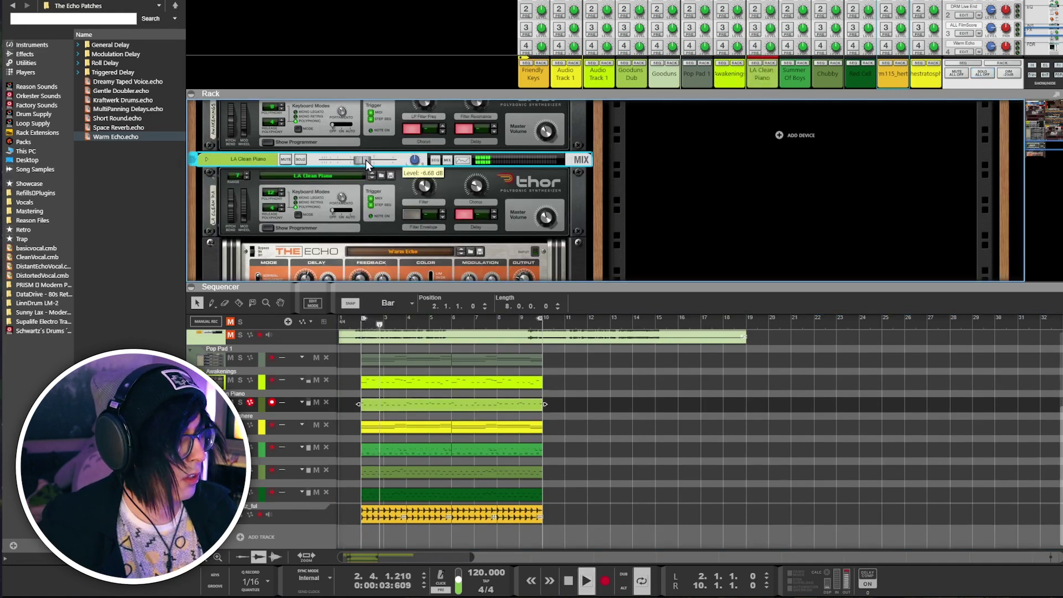
pyautogui.scroll(-2, 410, 203)
pyautogui.press('space')
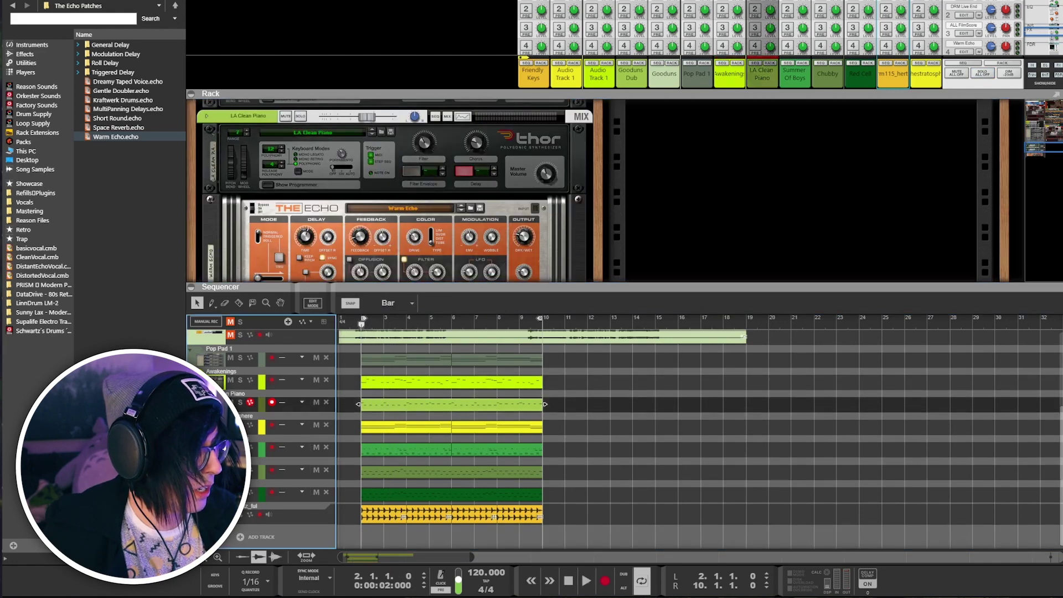
pyautogui.click(291, 408)
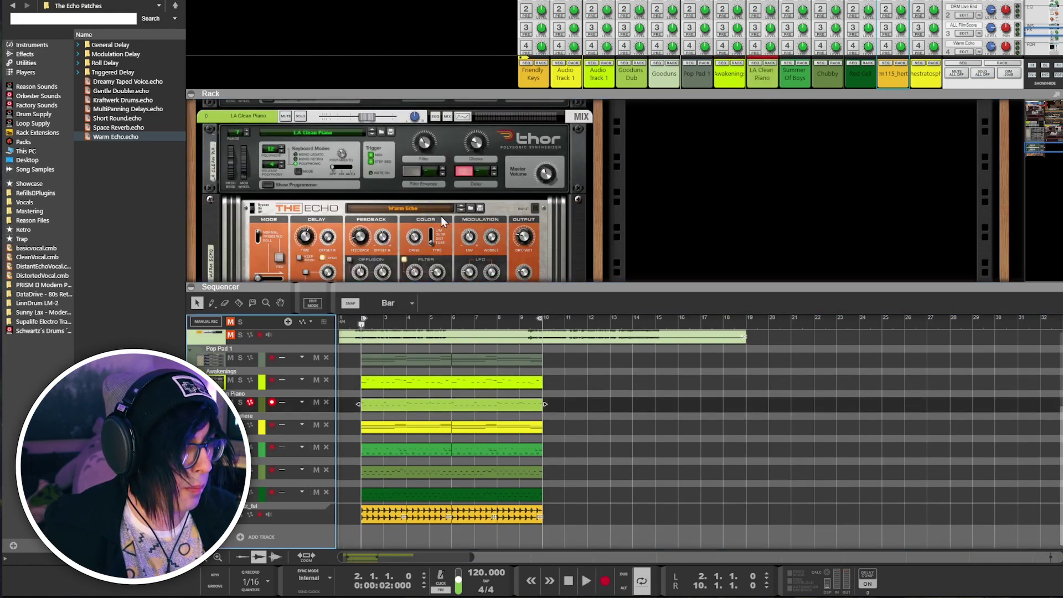
# Replace the LA Clean Piano patch in the Thor with the Euphonium patch and play the backing
pyautogui.click(381, 132)
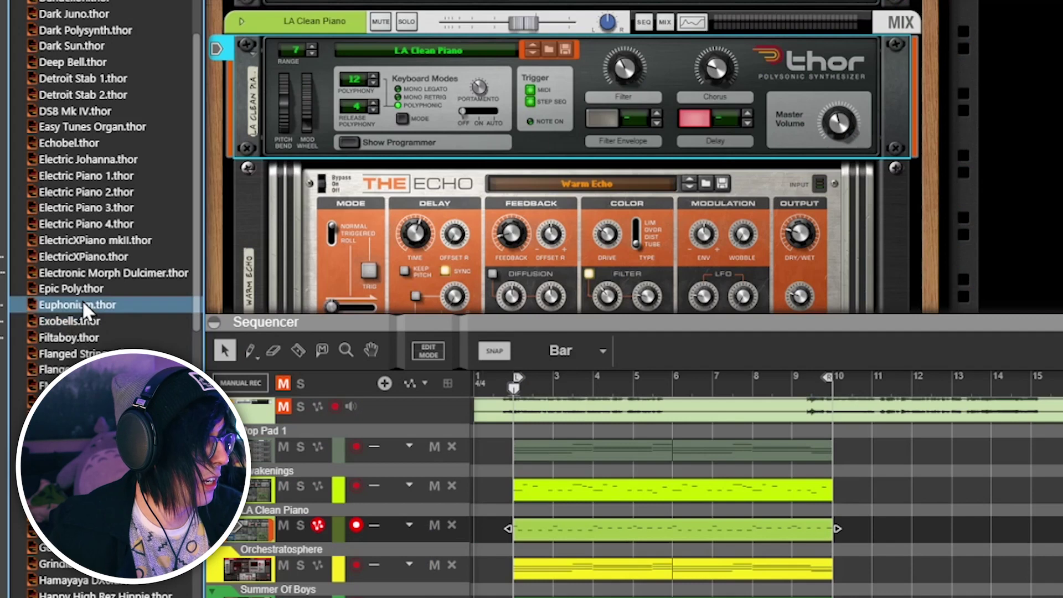
pyautogui.moveTo(83, 305); pyautogui.dragTo(604, 117)
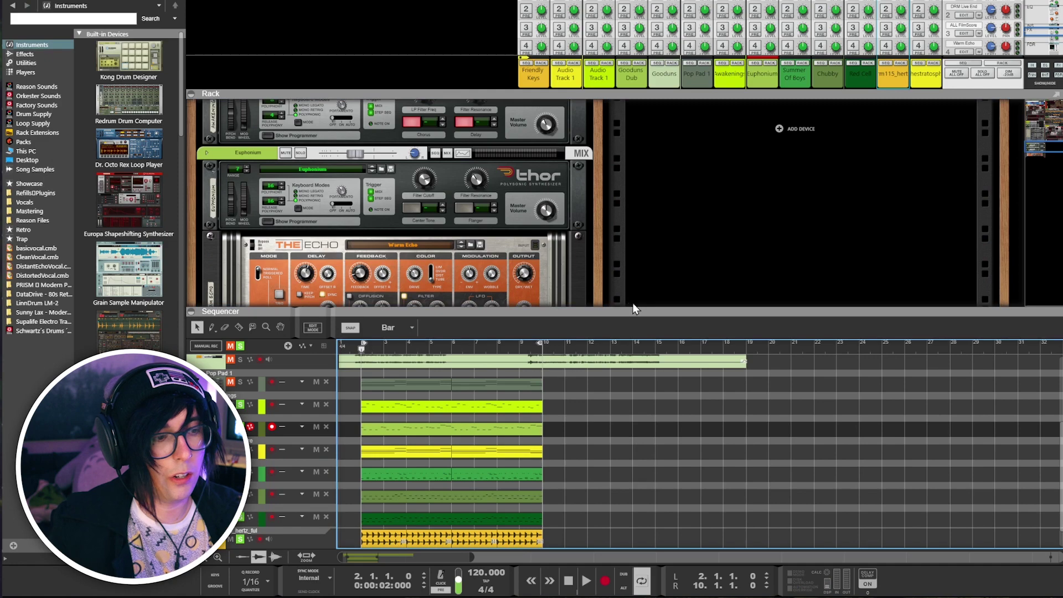
pyautogui.press('Delete')
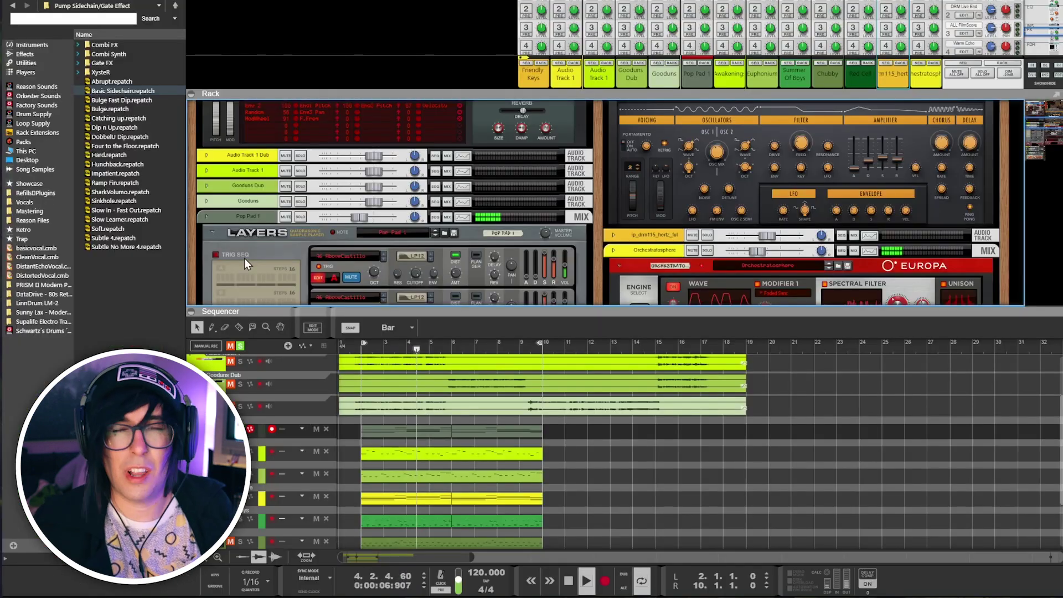
pyautogui.press('space')
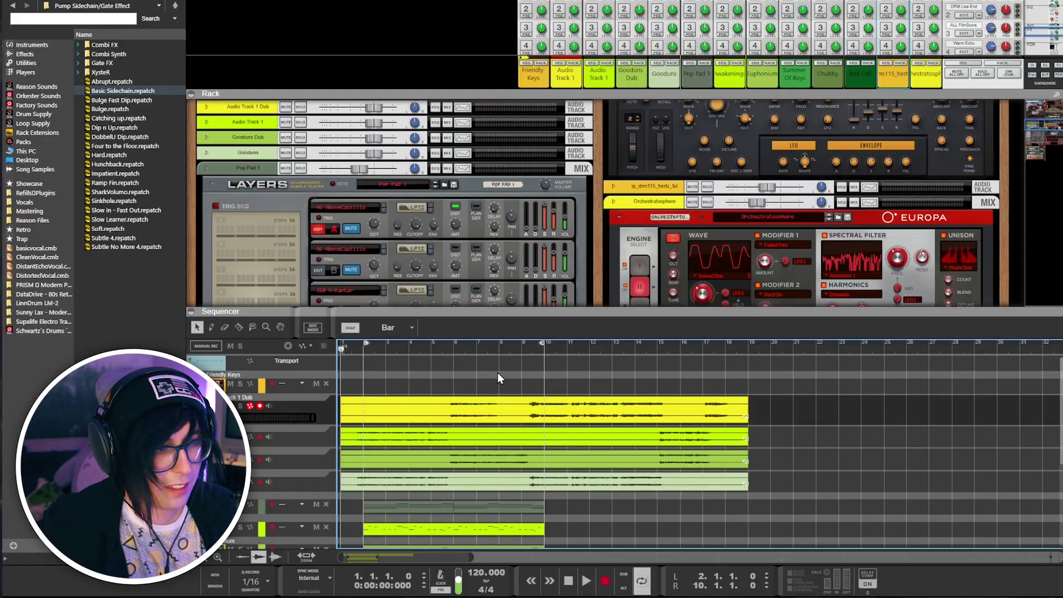
# Duplicate all backing clips from bars 2–10 to bars 10–18 and move the playback position to bar 10
pyautogui.scroll(-5, 526, 421)
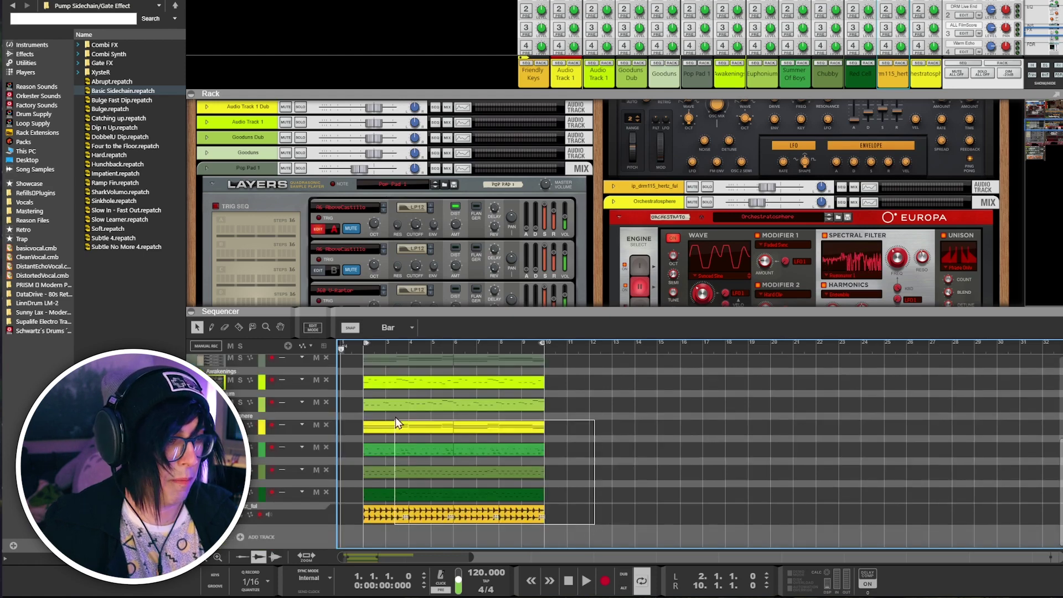
pyautogui.scroll(2, 388, 399)
pyautogui.hotkey('ctrl', 'a')
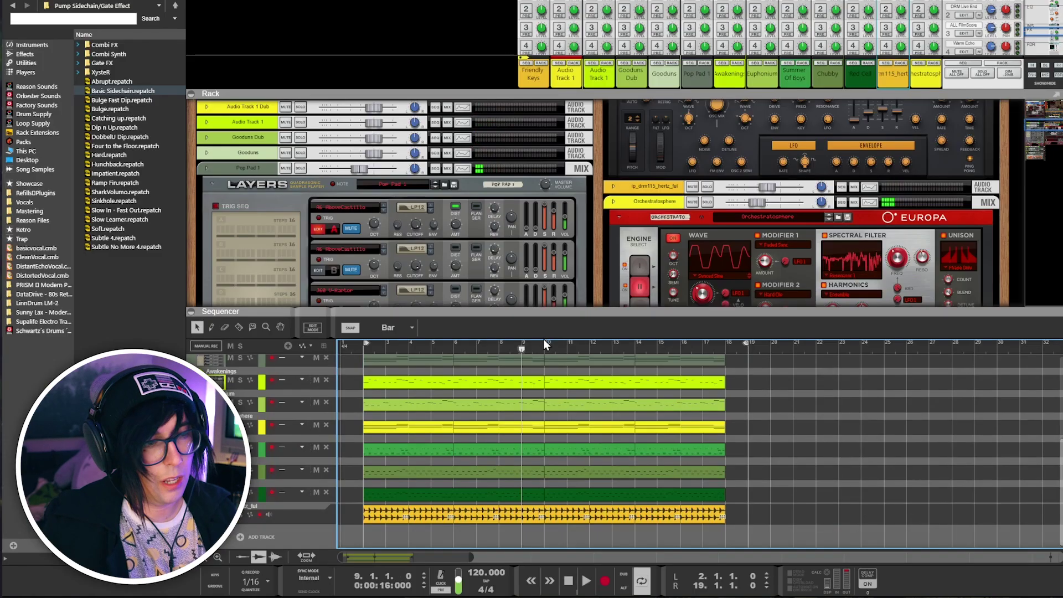
pyautogui.click(545, 346)
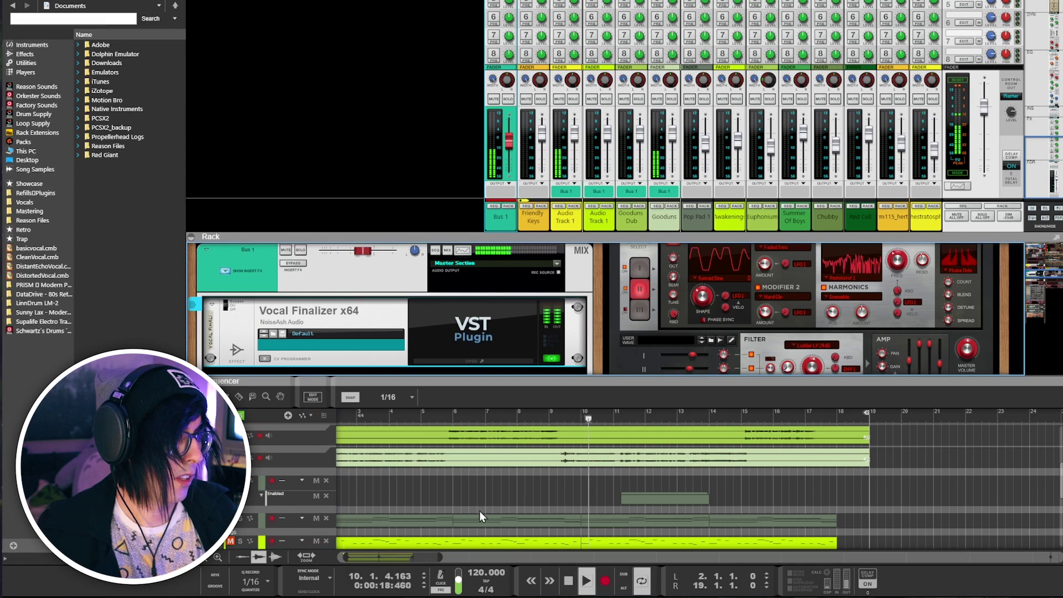
# Clear all track solos and lower the Bus 1 fader slightly while the arrangement plays
pyautogui.scroll(3, 518, 480)
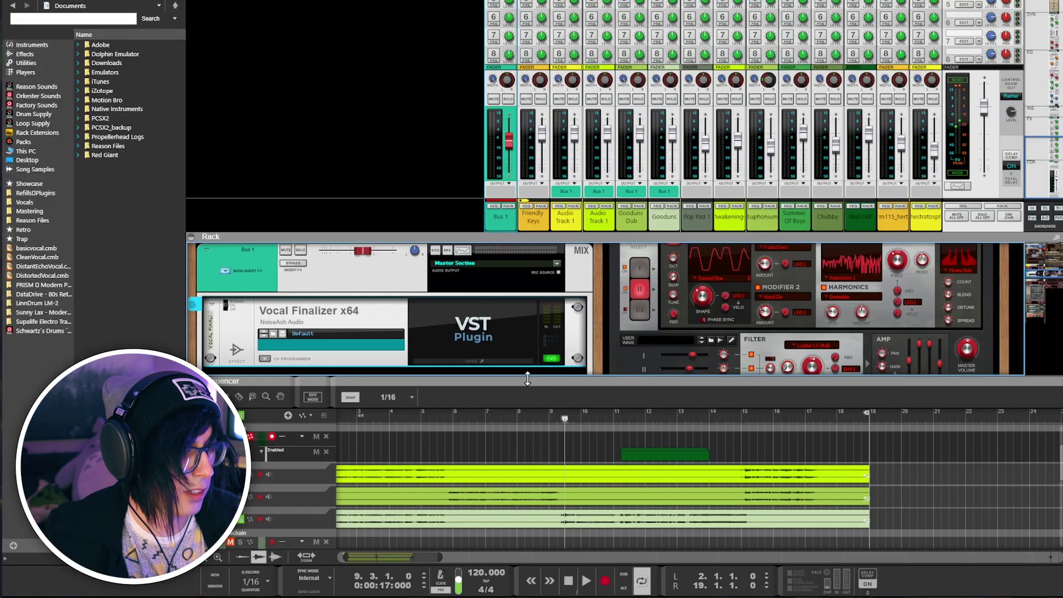
pyautogui.moveTo(527, 379); pyautogui.dragTo(545, 274)
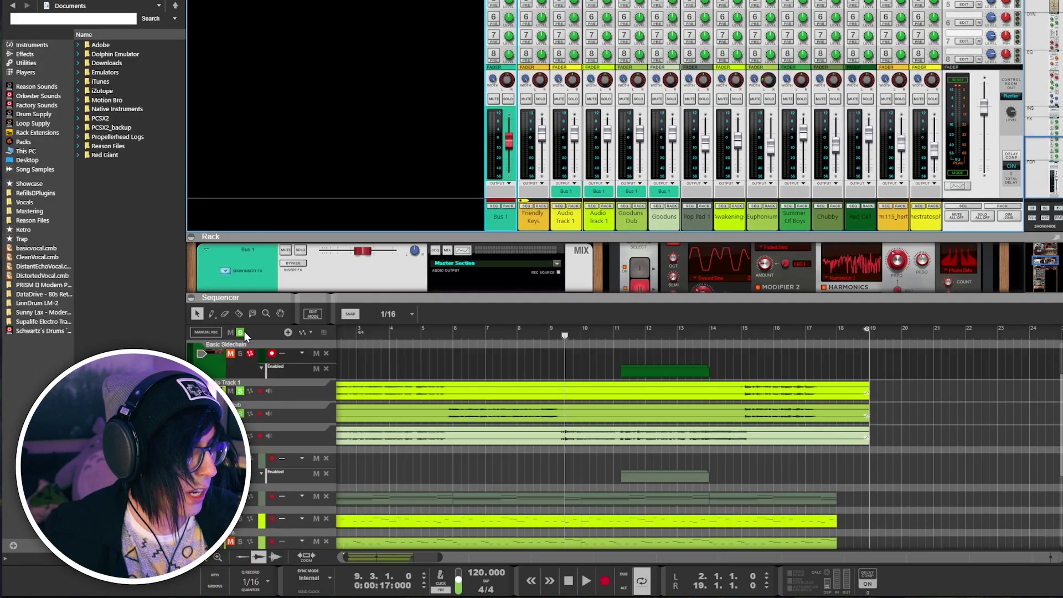
pyautogui.scroll(-3, 580, 365)
pyautogui.scroll(-3, 580, 371)
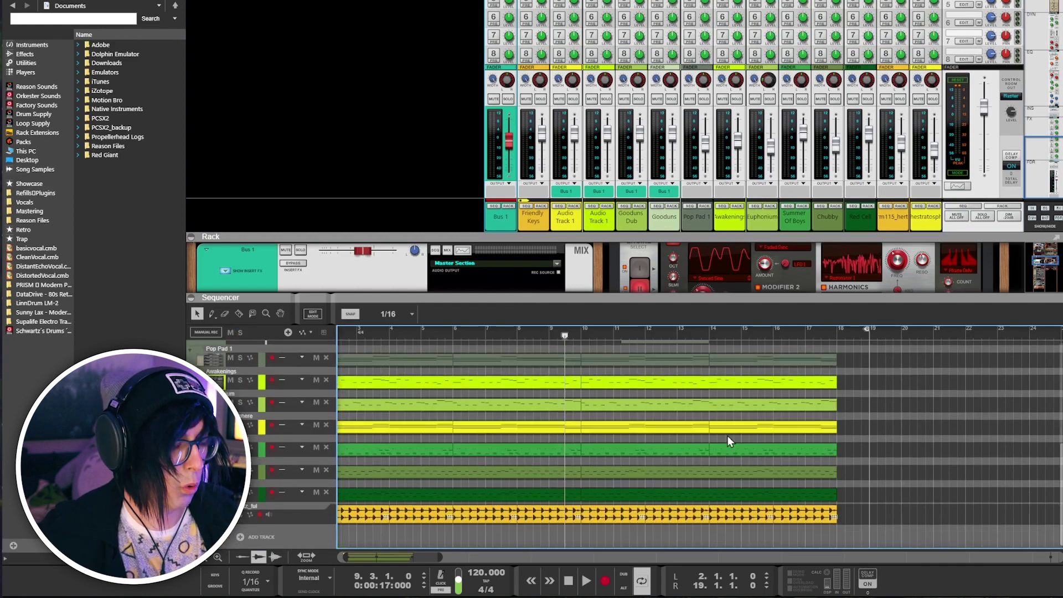
pyautogui.press('space')
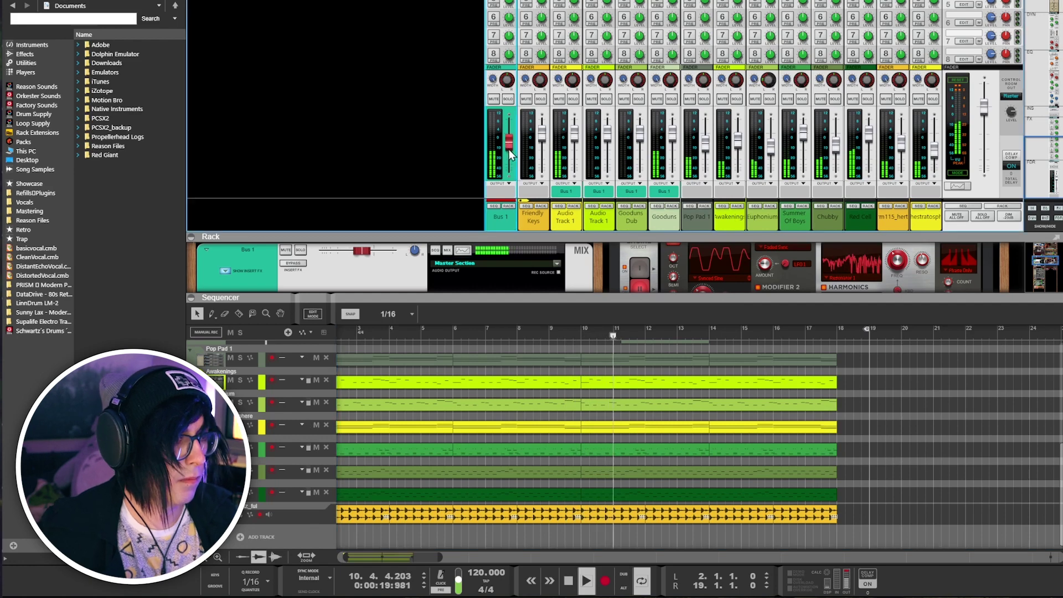
pyautogui.moveTo(508, 149); pyautogui.dragTo(510, 158)
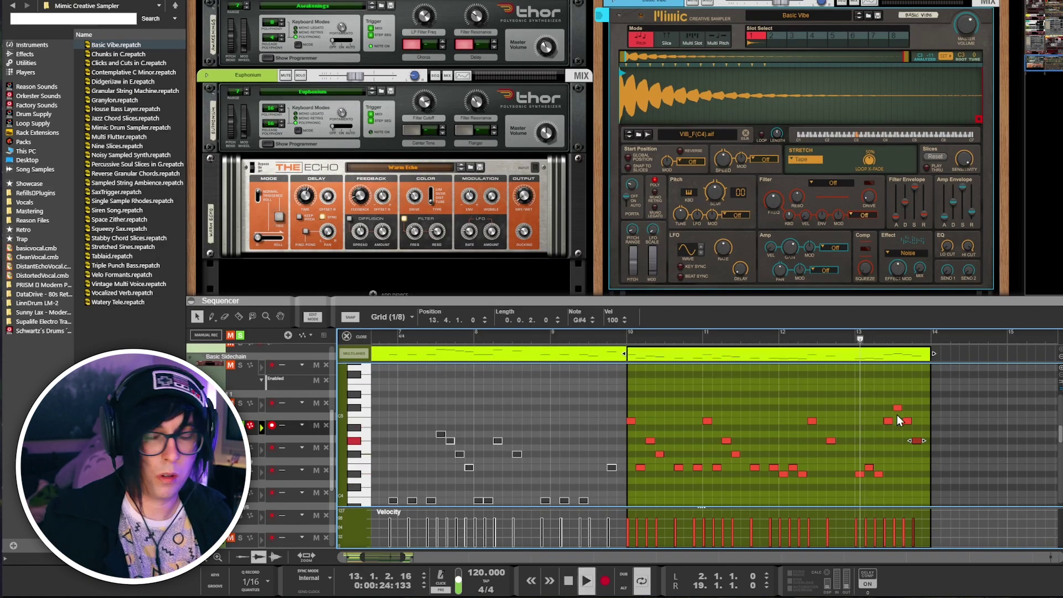
# Play the Awakenings variation from around bar 9 and examine the clips from bar 10 onward on the other tracks
pyautogui.scroll(-2, 823, 440)
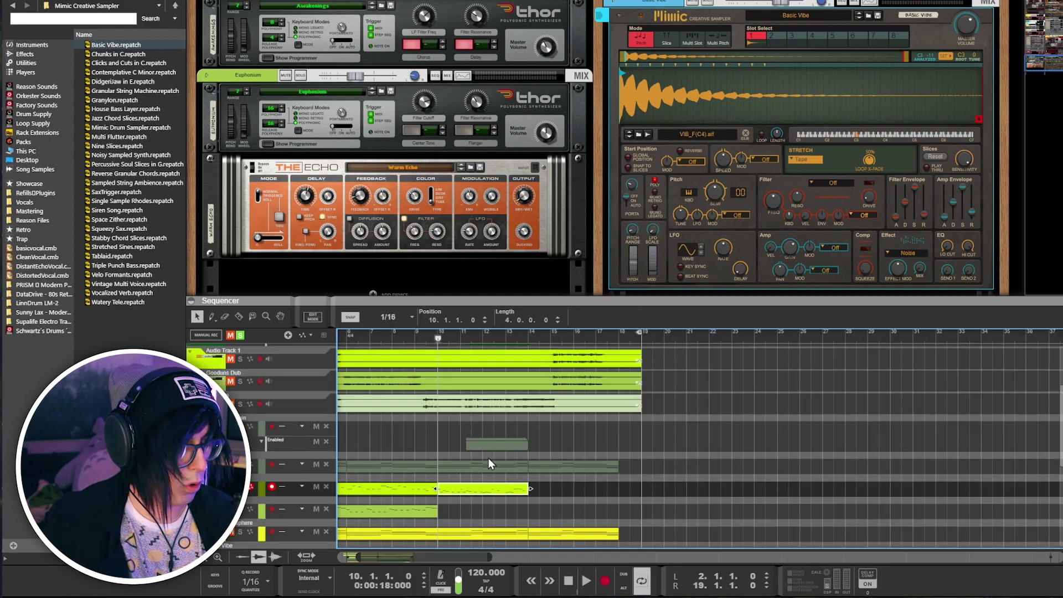
pyautogui.moveTo(440, 338); pyautogui.dragTo(409, 334)
pyautogui.press('space')
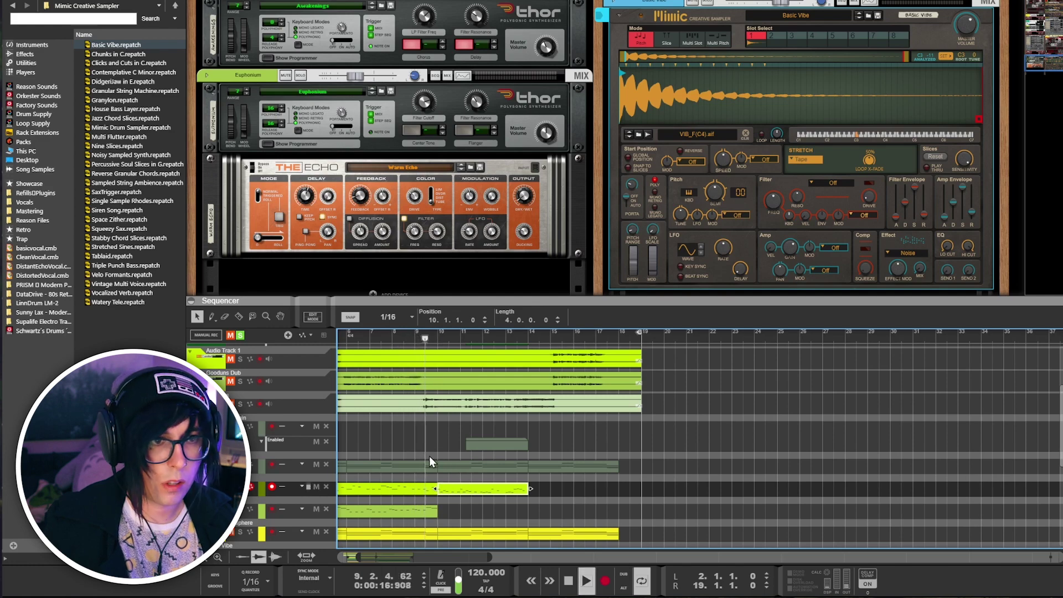
pyautogui.moveTo(415, 334); pyautogui.dragTo(438, 336)
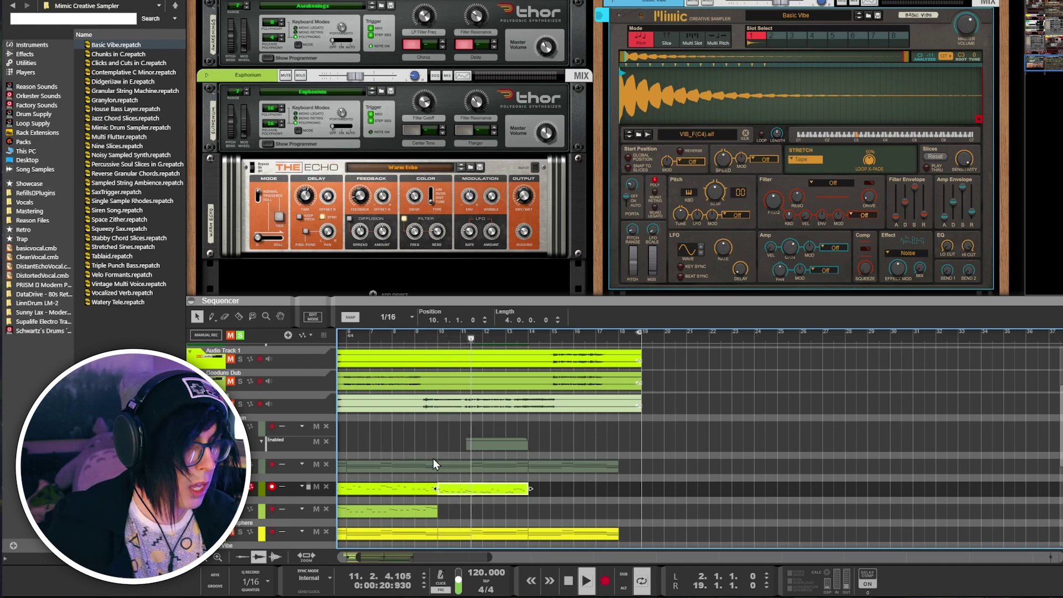
pyautogui.scroll(-5, 434, 463)
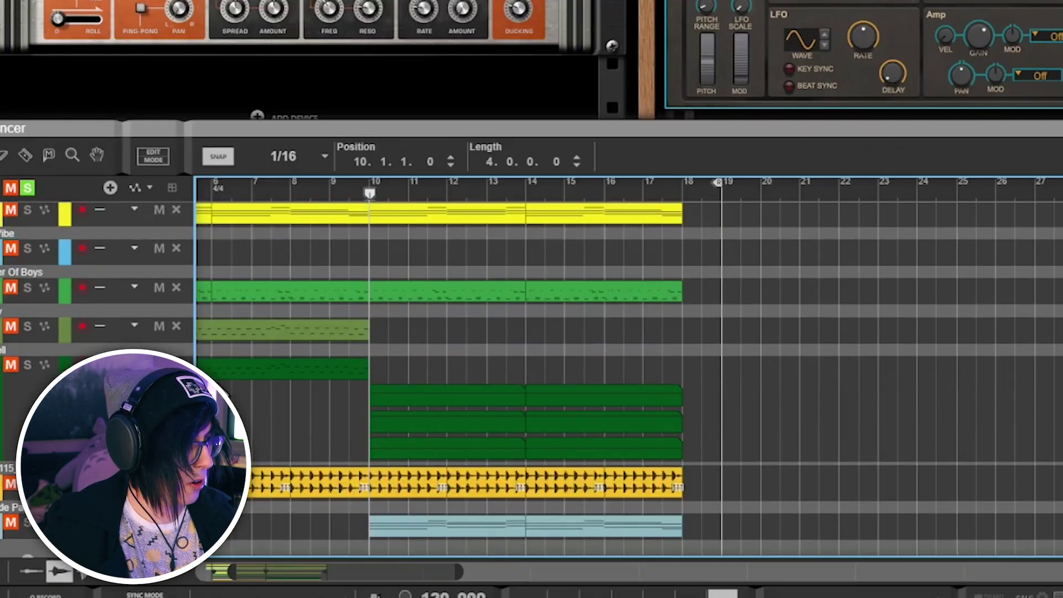
pyautogui.scroll(4, 609, 377)
pyautogui.scroll(-2, 609, 377)
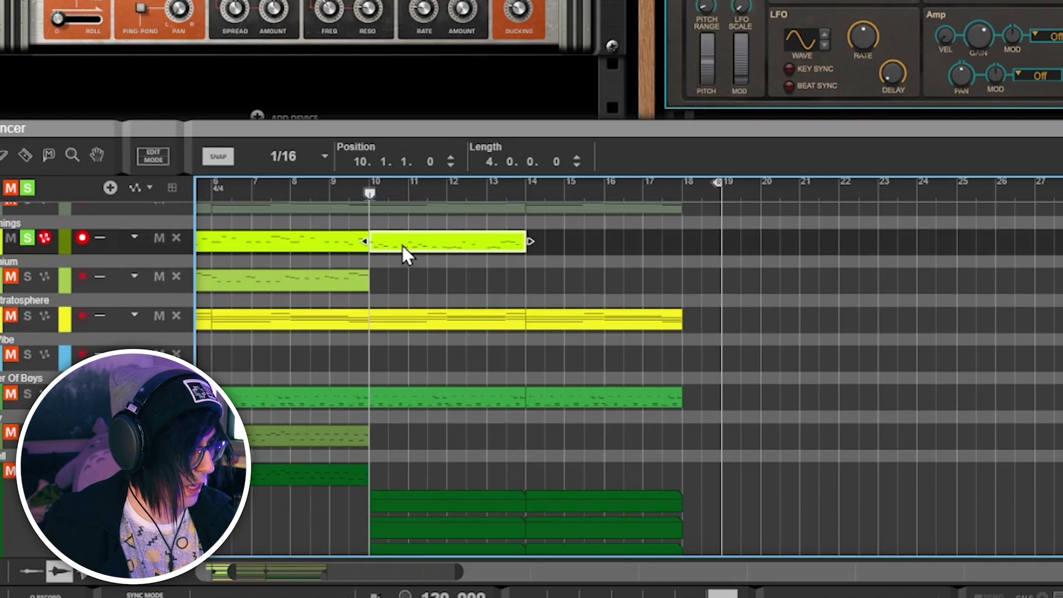
# Copy the Awakenings clip at bar 10 to the blue track below and repeat it up to bar 18 with the Friendly Phaser patch
pyautogui.moveTo(403, 247); pyautogui.dragTo(404, 364)
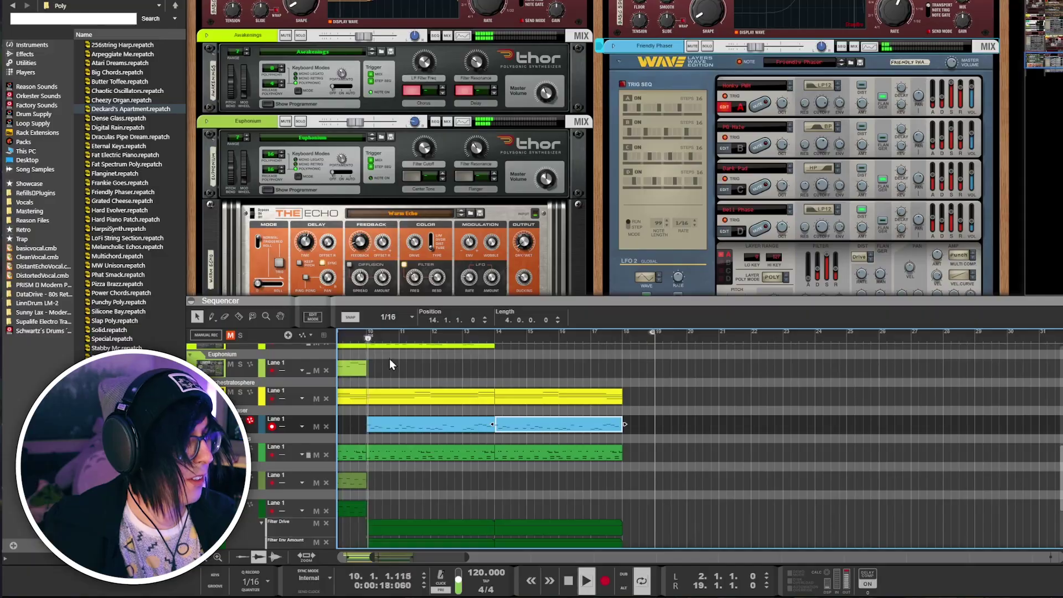
pyautogui.hotkey('ctrl', 'z')
pyautogui.click(446, 374)
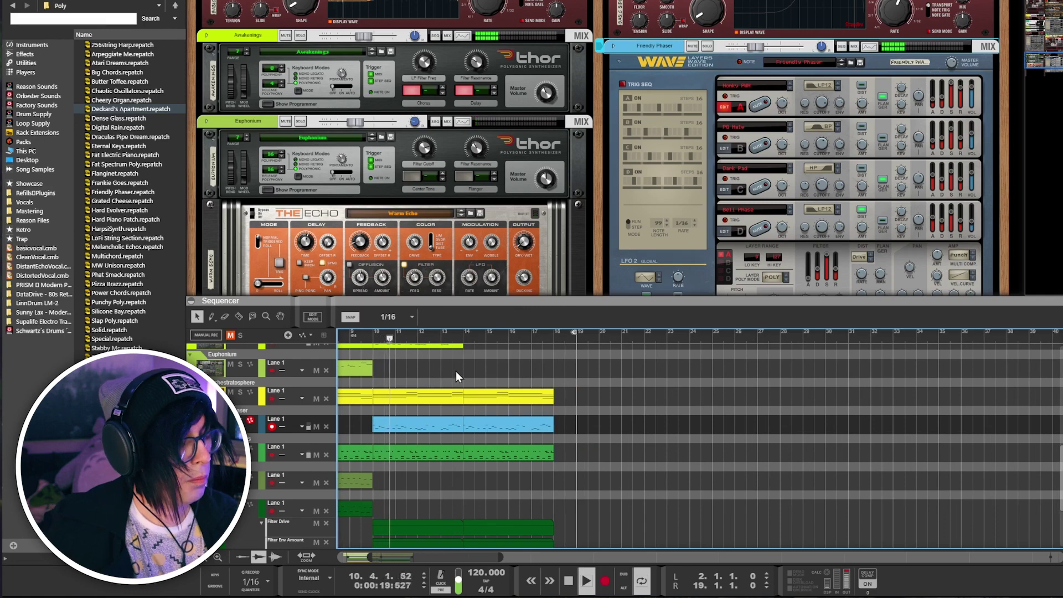
# Repeat the Awakenings melody clip up to bar 18 and add a new Euphonium clip starting at bar 10
pyautogui.scroll(3, 438, 380)
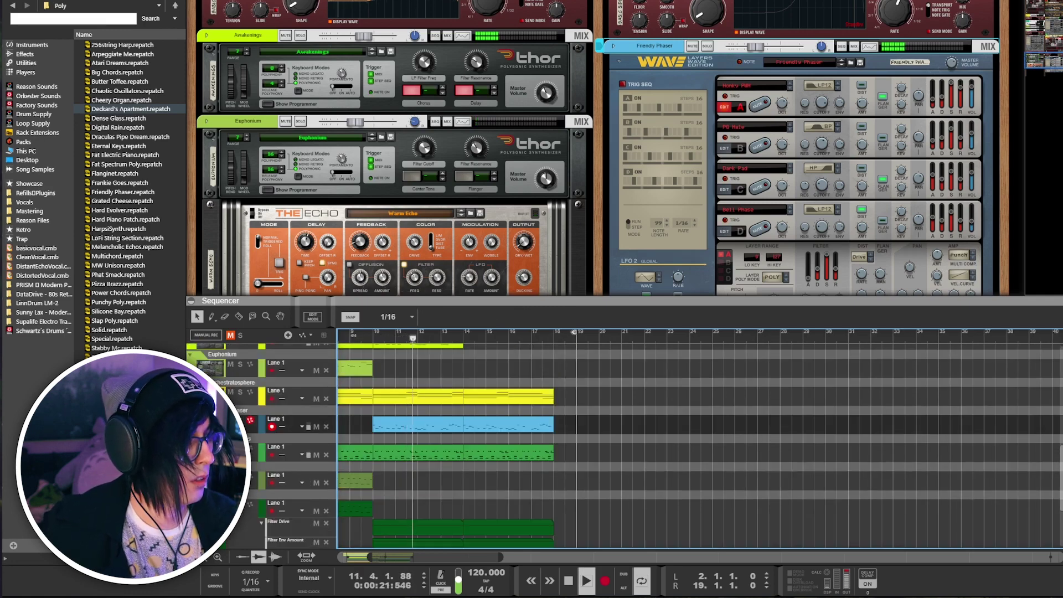
pyautogui.scroll(-1, 397, 166)
pyautogui.hscroll(-3, 416, 441)
pyautogui.scroll(2, 518, 427)
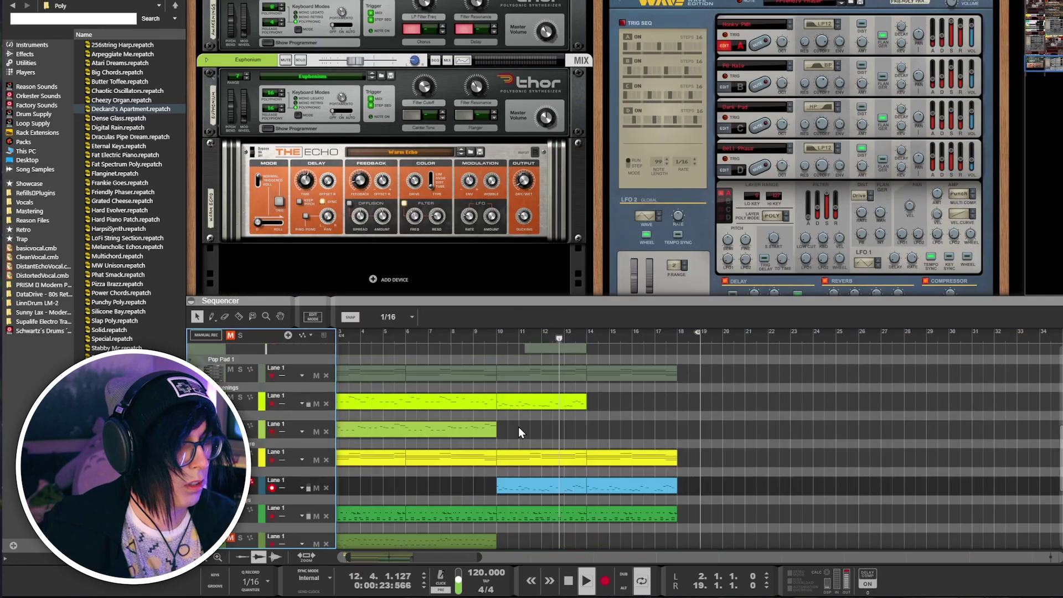
pyautogui.press('space')
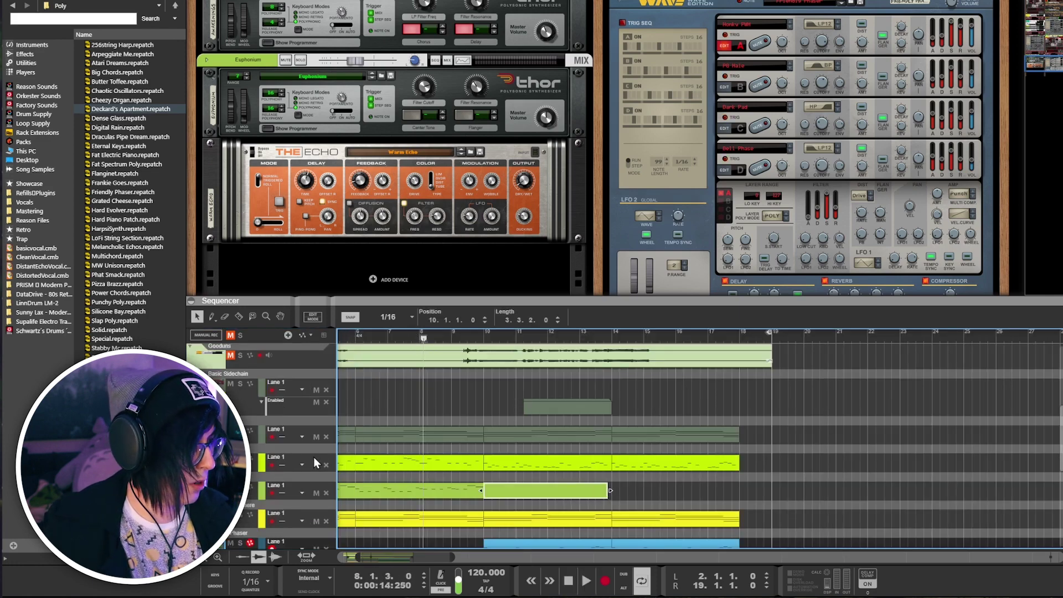
# Solo Euphonium, extend its new clip from bar 10 to end at bar 14, and continue the part up to bar 18
pyautogui.click(240, 488)
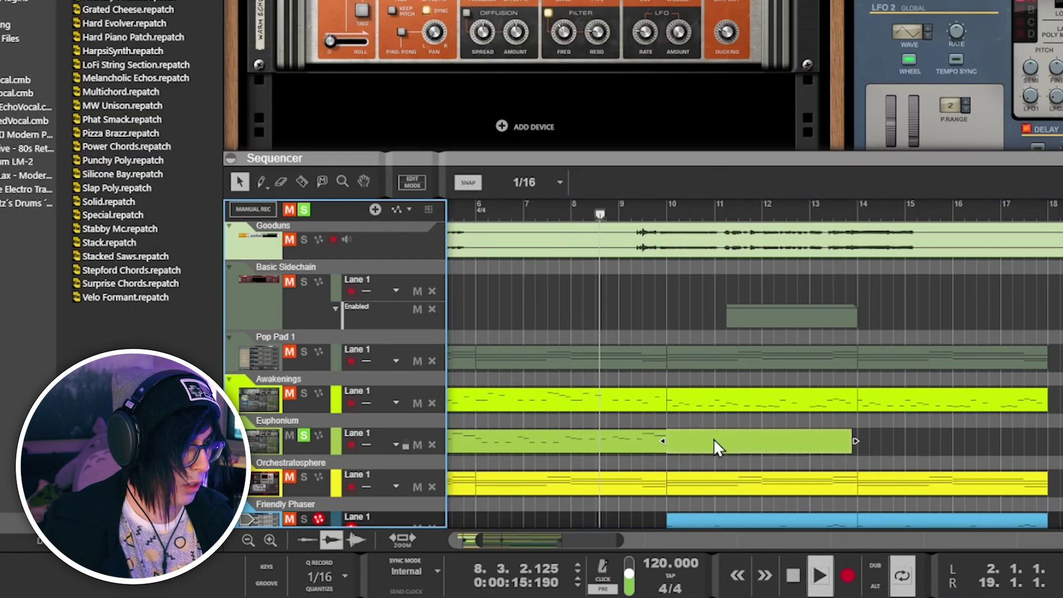
pyautogui.doubleClick(713, 439)
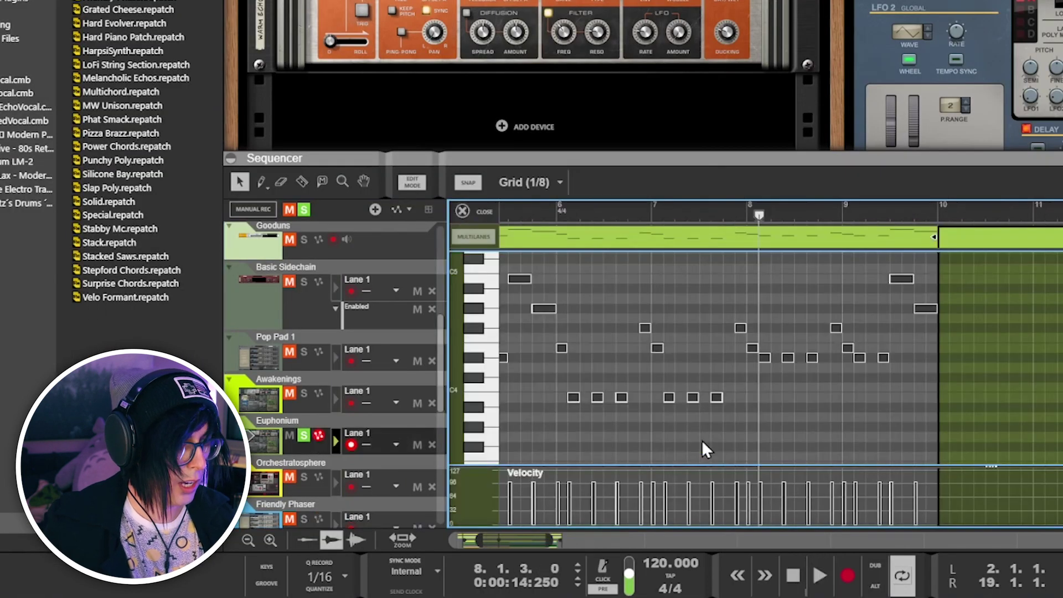
pyautogui.scroll(3, 1039, 323)
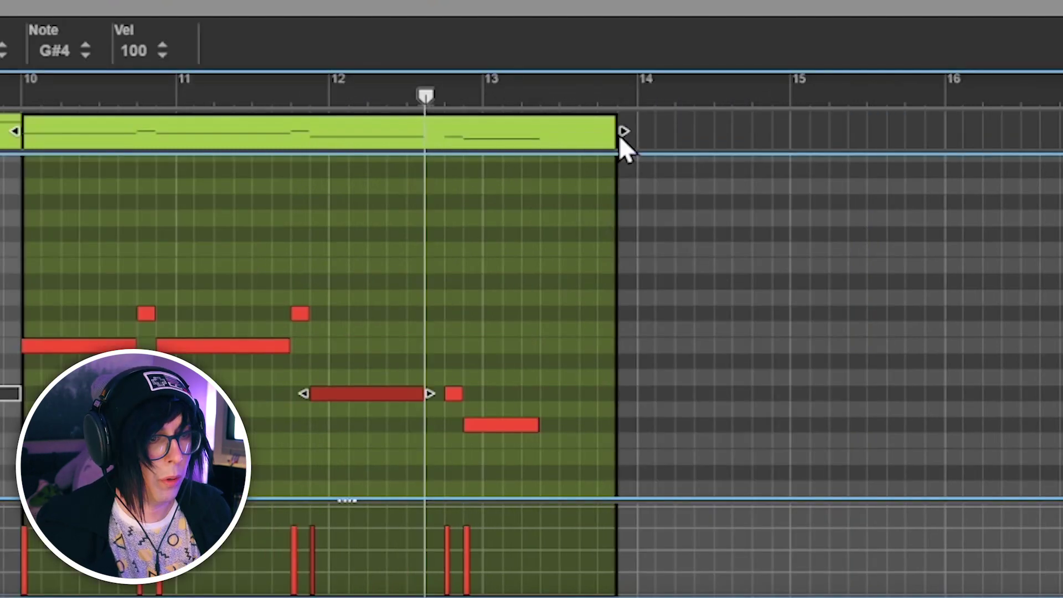
pyautogui.moveTo(619, 135); pyautogui.dragTo(642, 129)
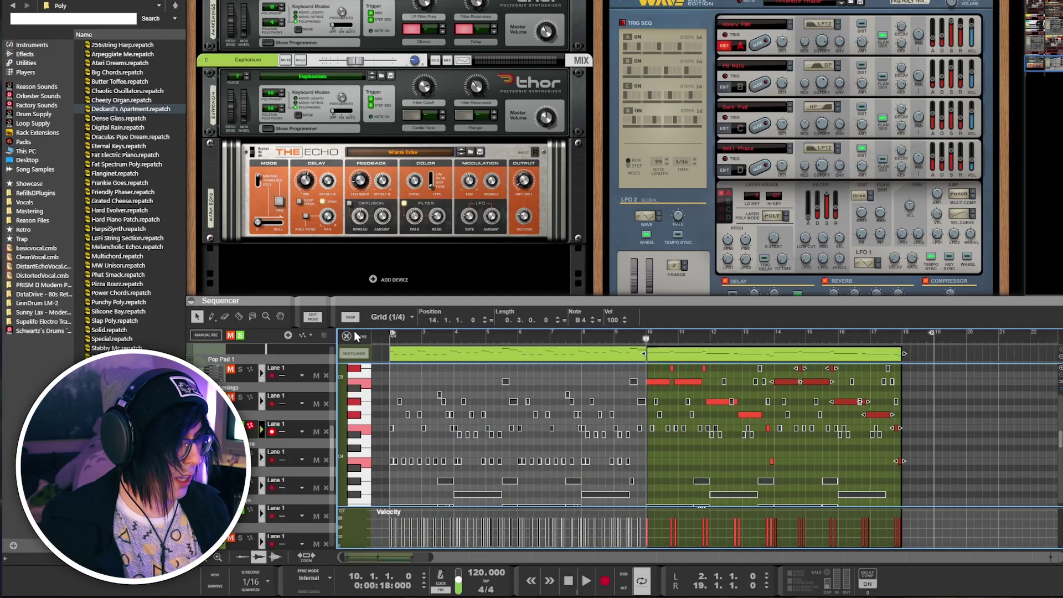
pyautogui.click(354, 336)
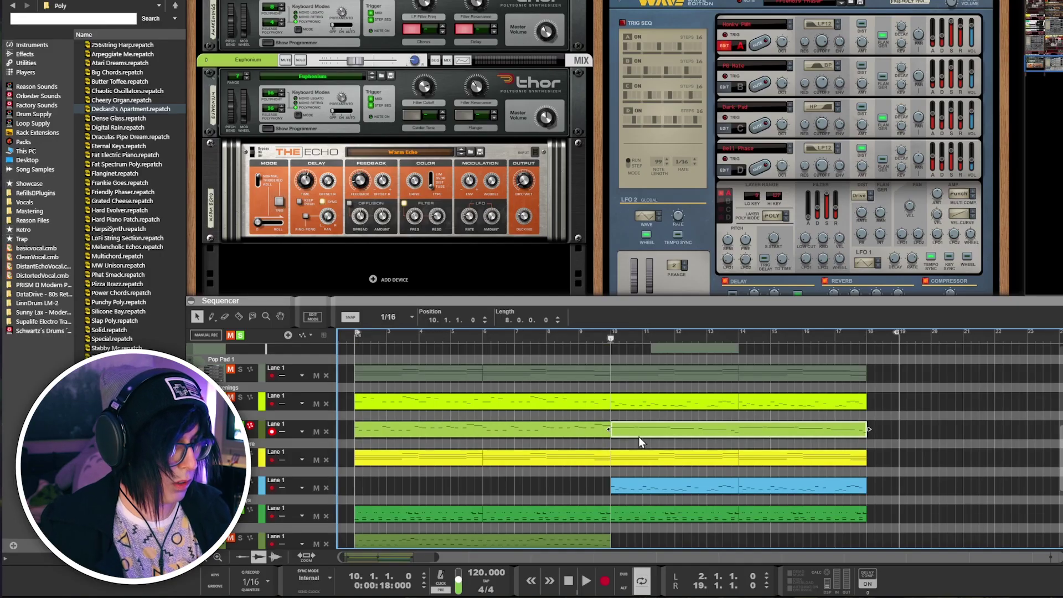
pyautogui.click(913, 424)
pyautogui.scroll(-2, 913, 424)
pyautogui.click(556, 271)
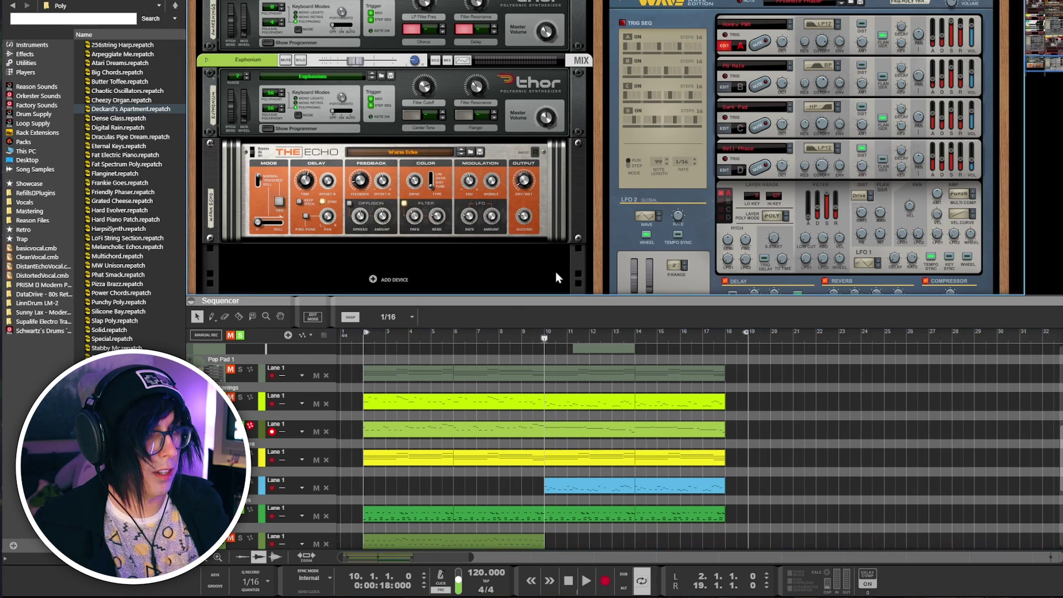
# Add a SonderStrings Subtractor part spanning bars 10 to 18 and insert UN-16 Unison and MClass Stereo Imager effects below it
pyautogui.click(35, 45)
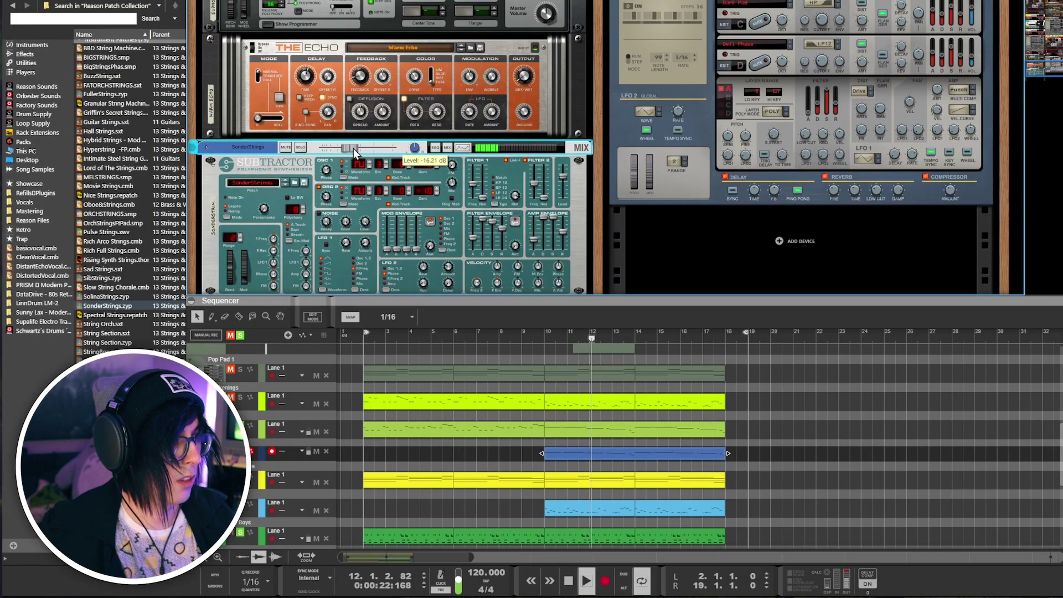
pyautogui.scroll(-3, 469, 164)
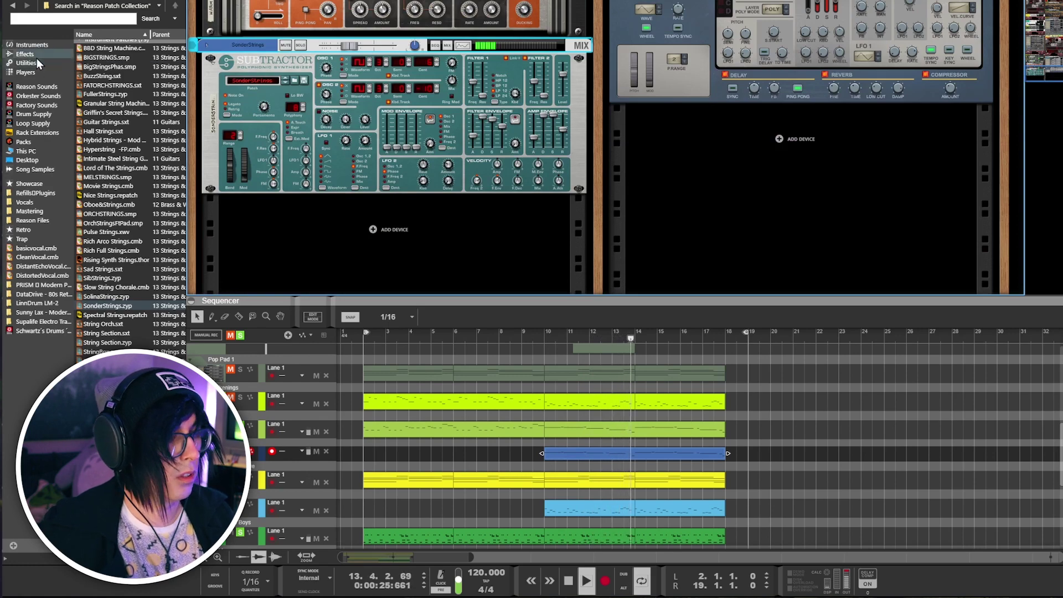
pyautogui.click(36, 57)
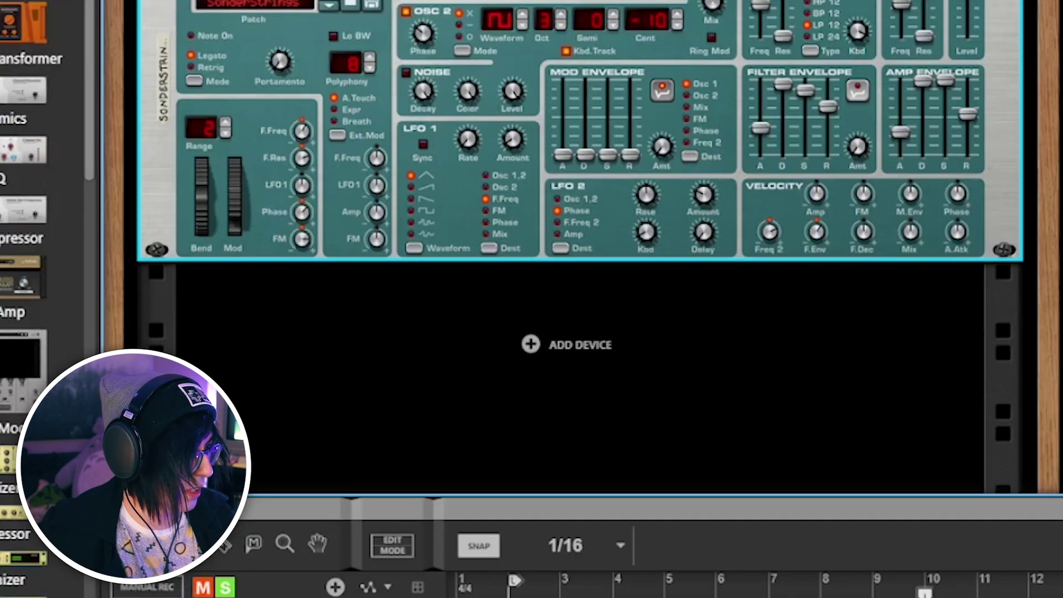
pyautogui.scroll(-3, 33, 299)
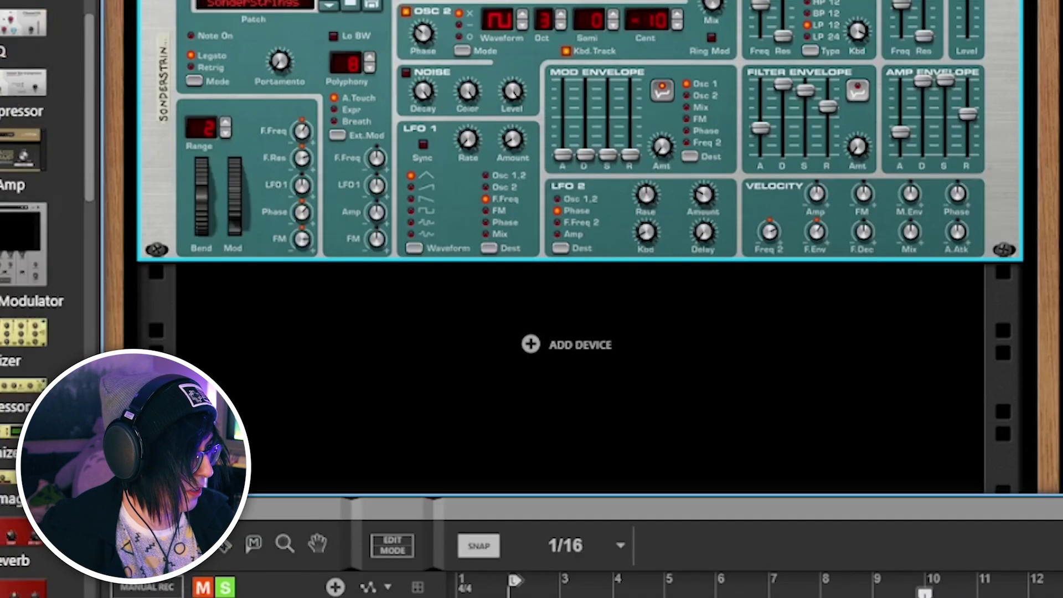
pyautogui.moveTo(22, 432); pyautogui.dragTo(509, 349)
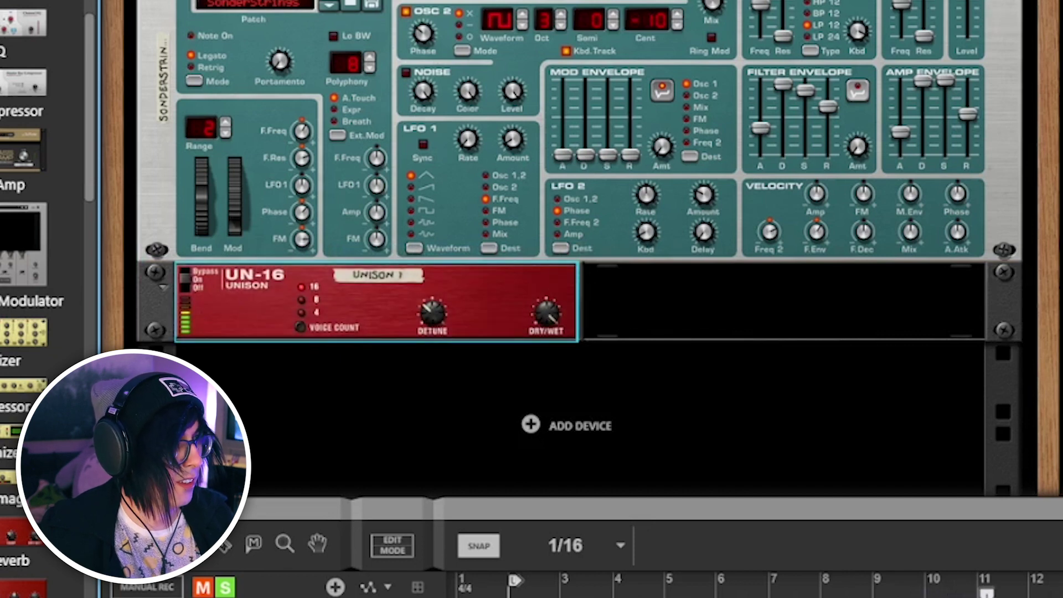
pyautogui.click(999, 592)
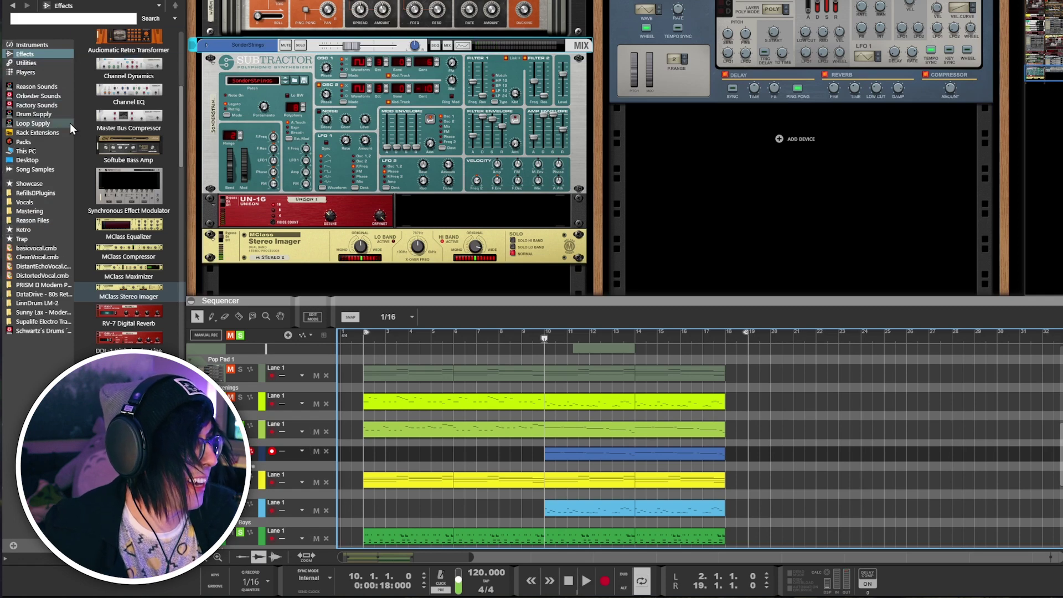
# Play the arrangement with more of the rack shown and inspect Drum 3's volume control on the Umpf Retro Beats device
pyautogui.scroll(-15, 157, 198)
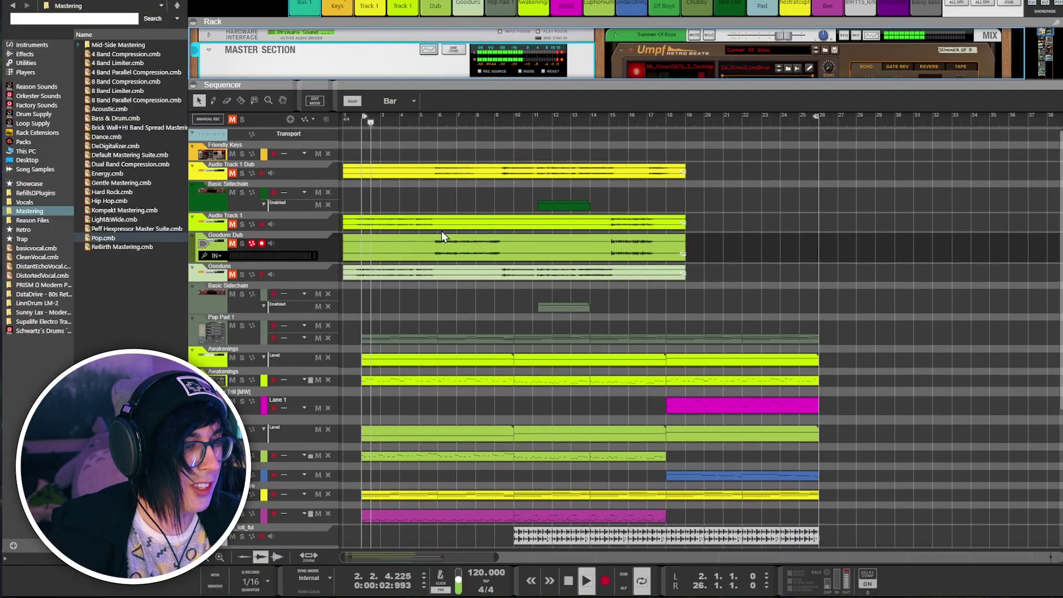
pyautogui.click(449, 199)
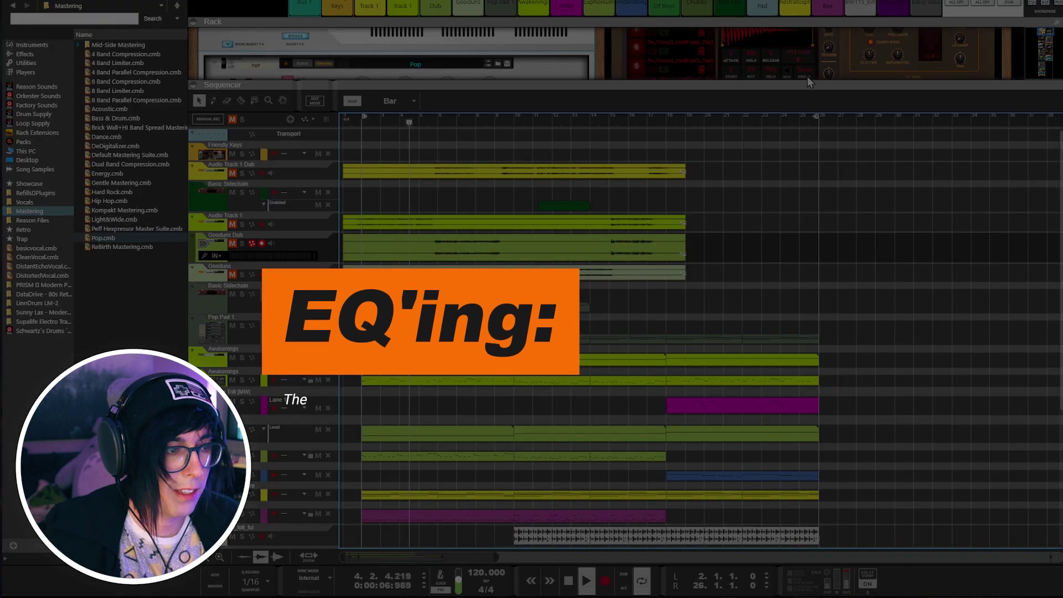
pyautogui.moveTo(807, 81); pyautogui.dragTo(803, 203)
pyautogui.click(826, 109)
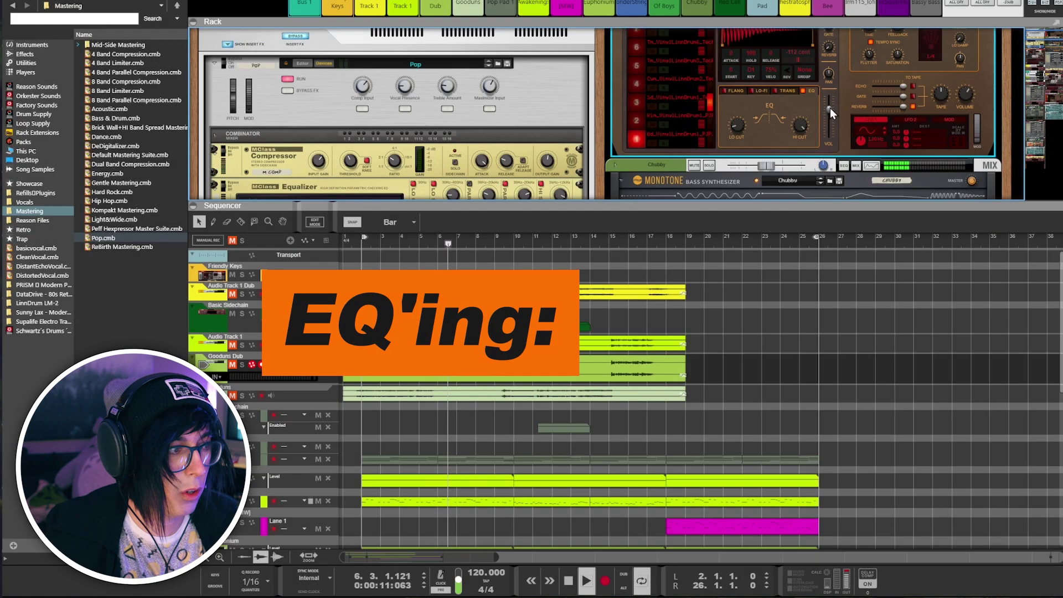
pyautogui.moveTo(830, 108)
pyautogui.moveTo(804, 202); pyautogui.dragTo(804, 81)
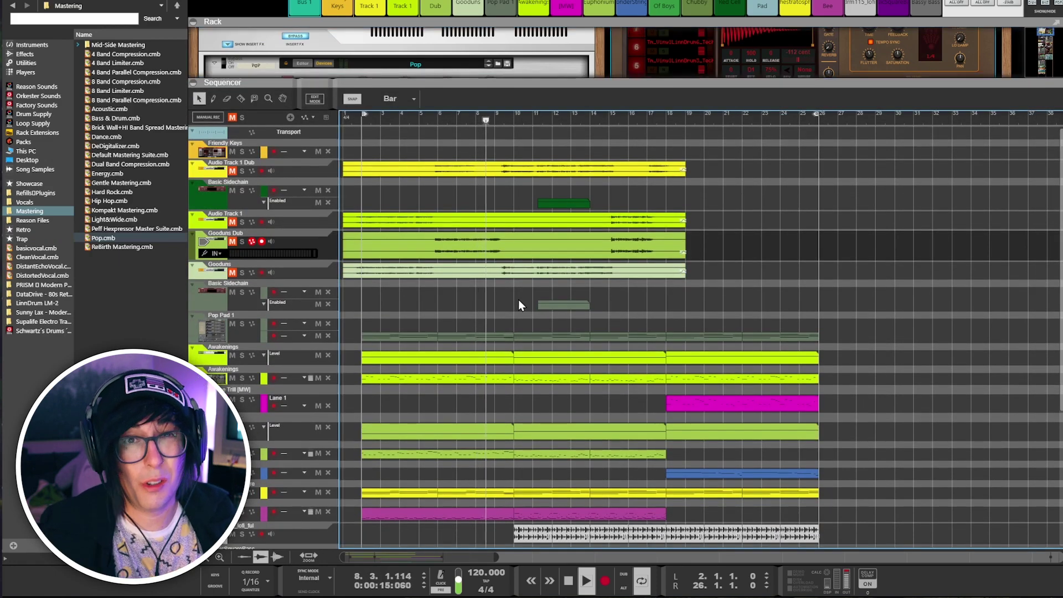
pyautogui.scroll(-3, 519, 299)
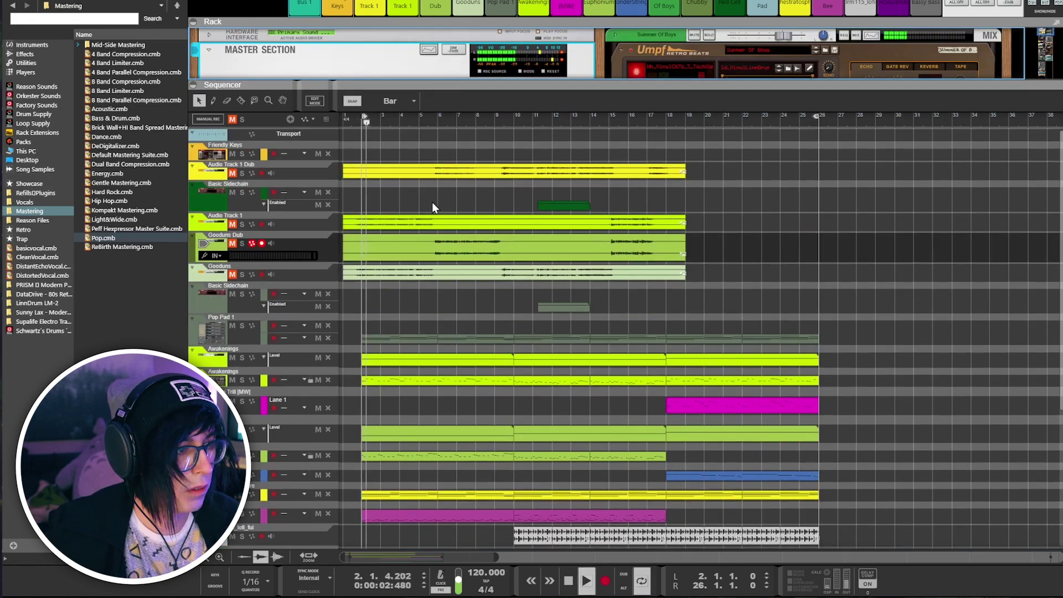
# Set Drum 3's volume on the Umpf Retro Beats device to 2.1 dB while the arrangement plays
pyautogui.moveTo(421, 187); pyautogui.dragTo(447, 200)
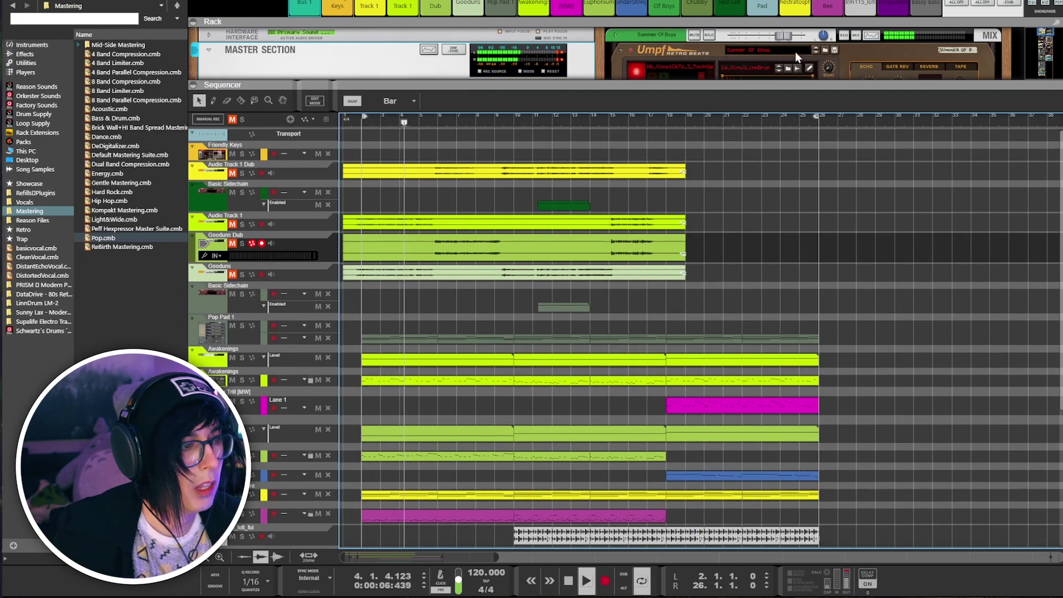
pyautogui.scroll(-1, 796, 58)
pyautogui.moveTo(808, 85); pyautogui.dragTo(803, 205)
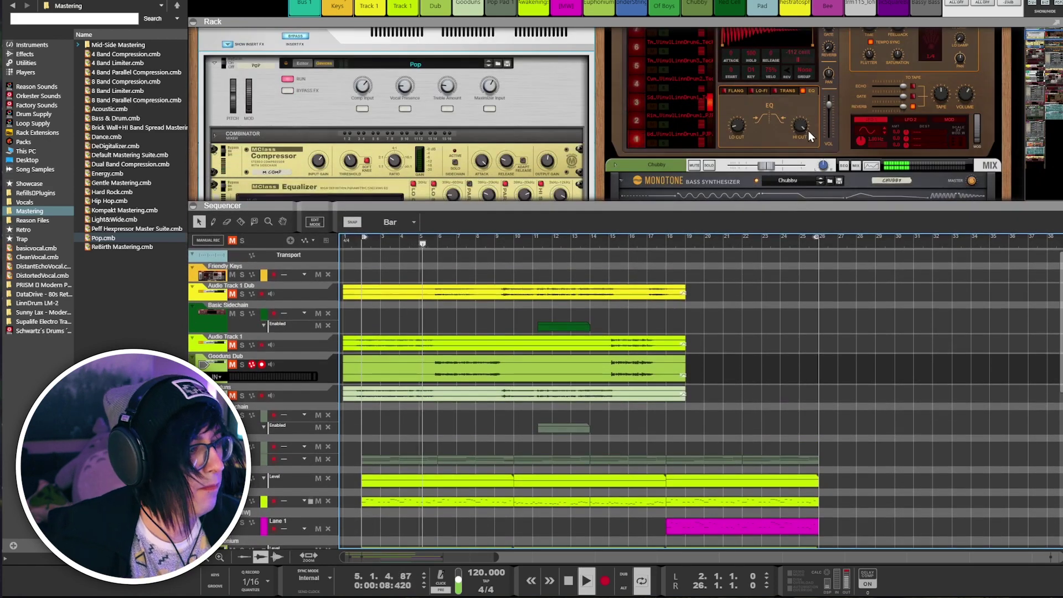
pyautogui.moveTo(825, 108); pyautogui.dragTo(829, 111)
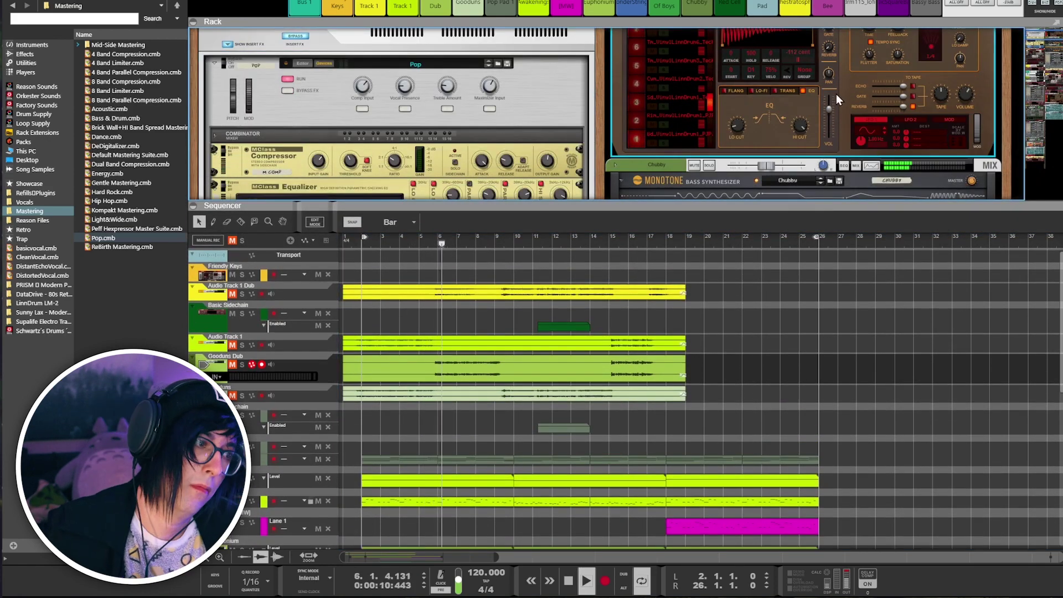
pyautogui.moveTo(830, 108)
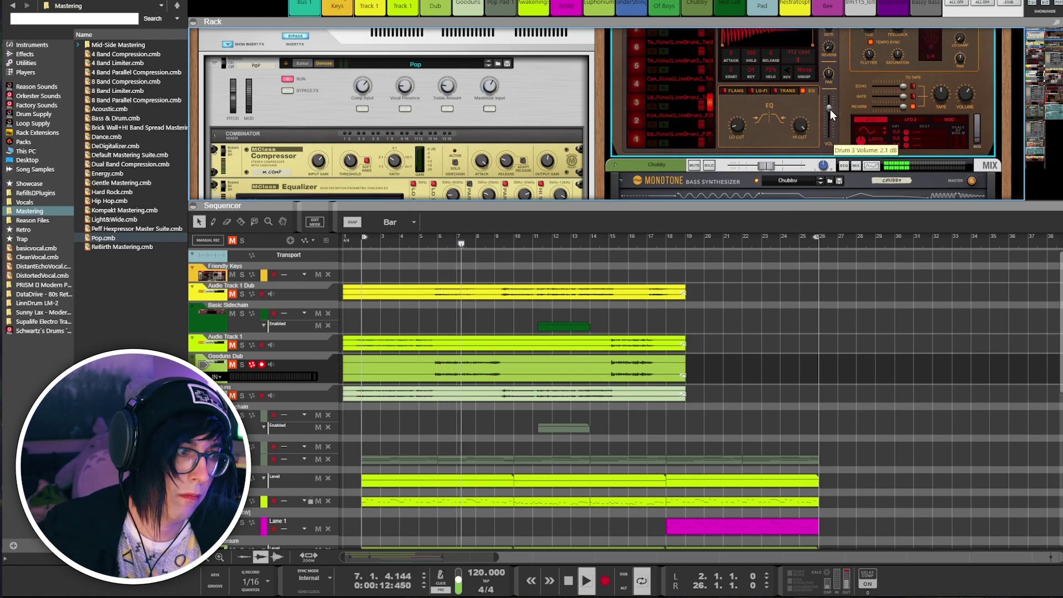
pyautogui.moveTo(803, 202); pyautogui.dragTo(807, 57)
pyautogui.click(514, 304)
# Raise the Bus 1 level slightly in the mixer and review the arrangement's tracks during playback
pyautogui.scroll(-3, 519, 300)
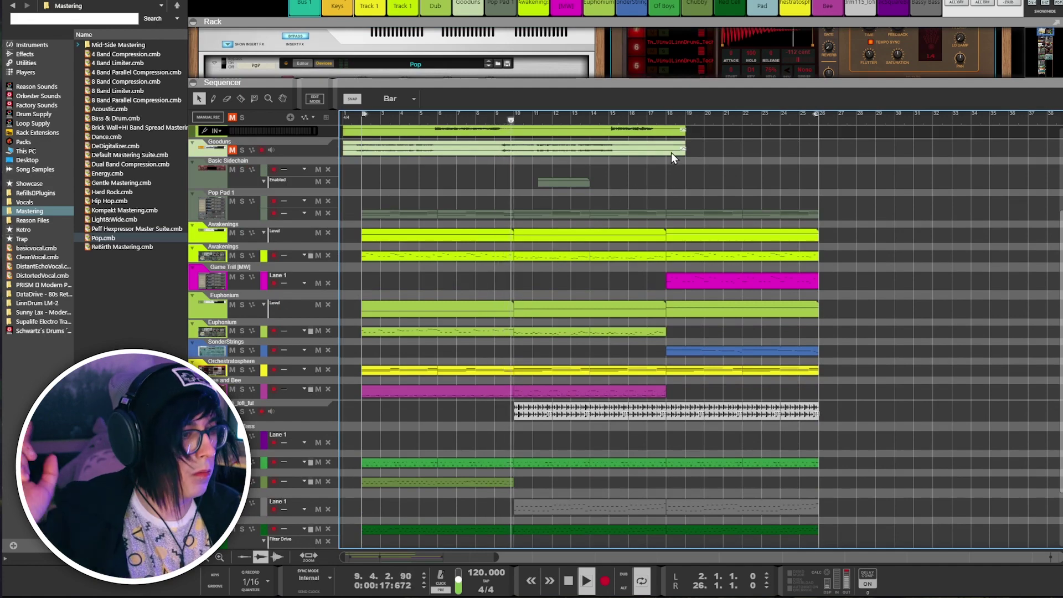
pyautogui.scroll(-2, 575, 329)
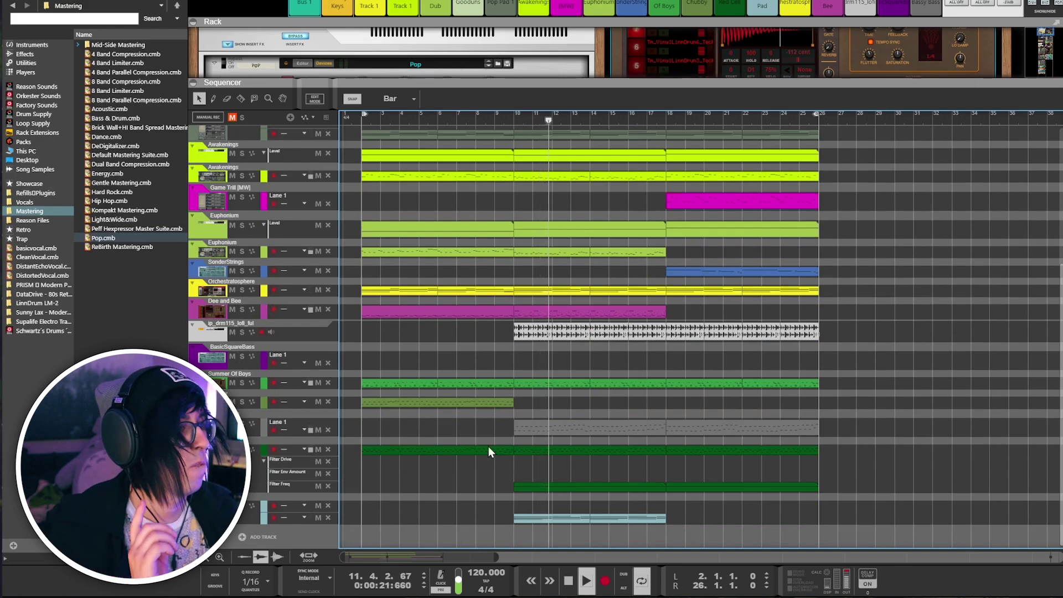
pyautogui.click(703, 487)
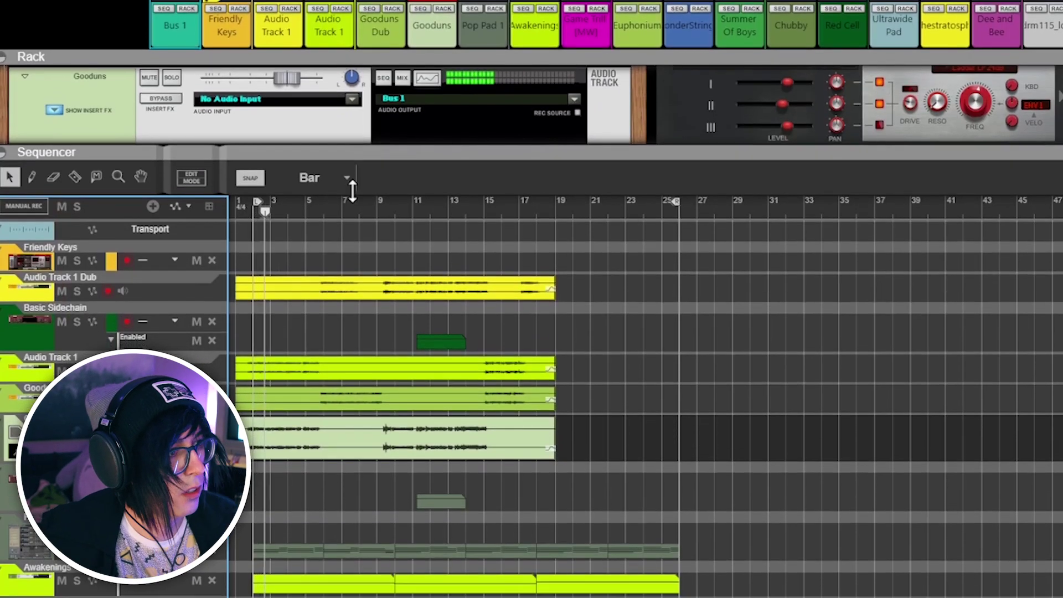
pyautogui.press('F5')
pyautogui.moveTo(185, 118); pyautogui.dragTo(190, 113)
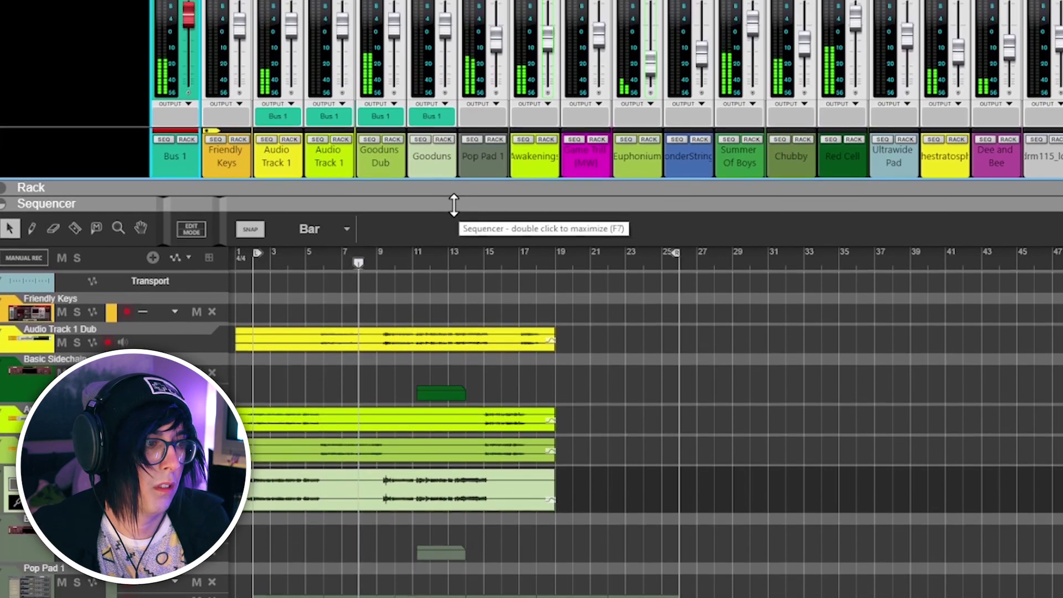
pyautogui.moveTo(456, 207); pyautogui.dragTo(465, 87)
pyautogui.scroll(-10, 662, 282)
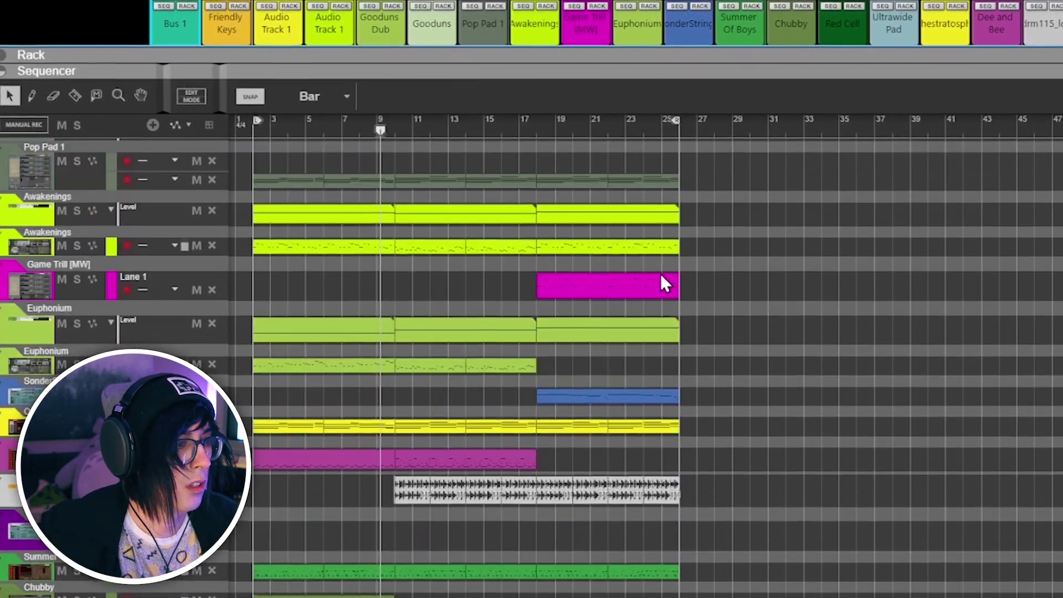
pyautogui.scroll(4, 549, 335)
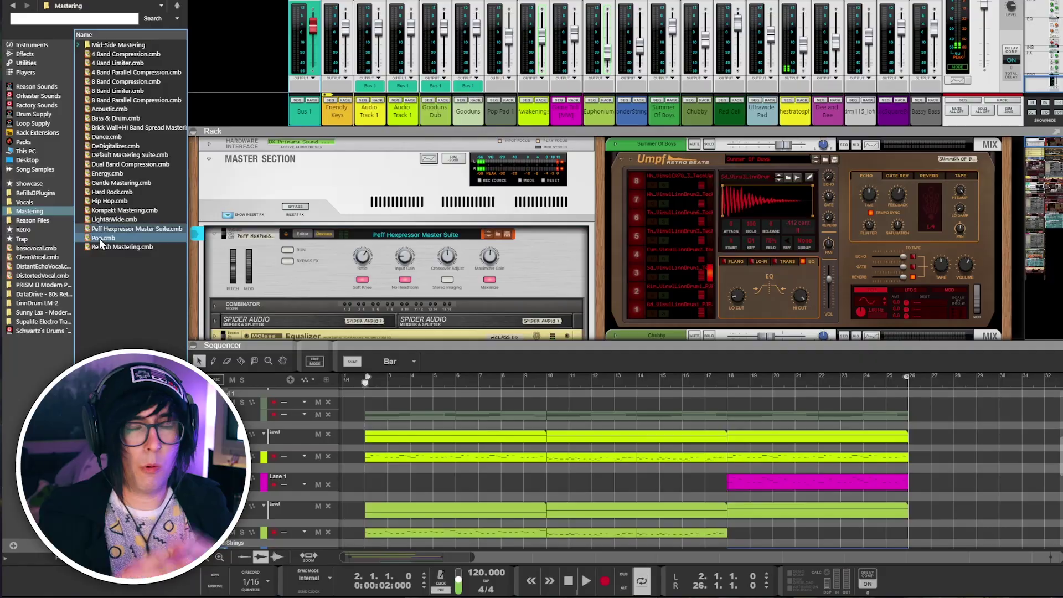
# Load the Pop mastering patch into the master section and toggle the insert effects bypass on and off to compare
pyautogui.doubleClick(99, 238)
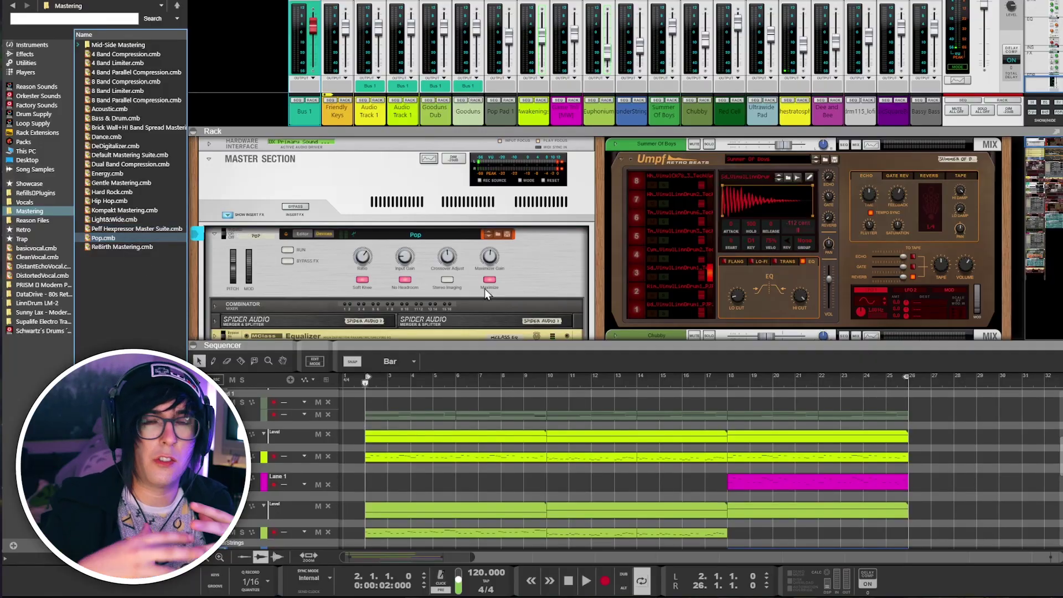
pyautogui.click(296, 208)
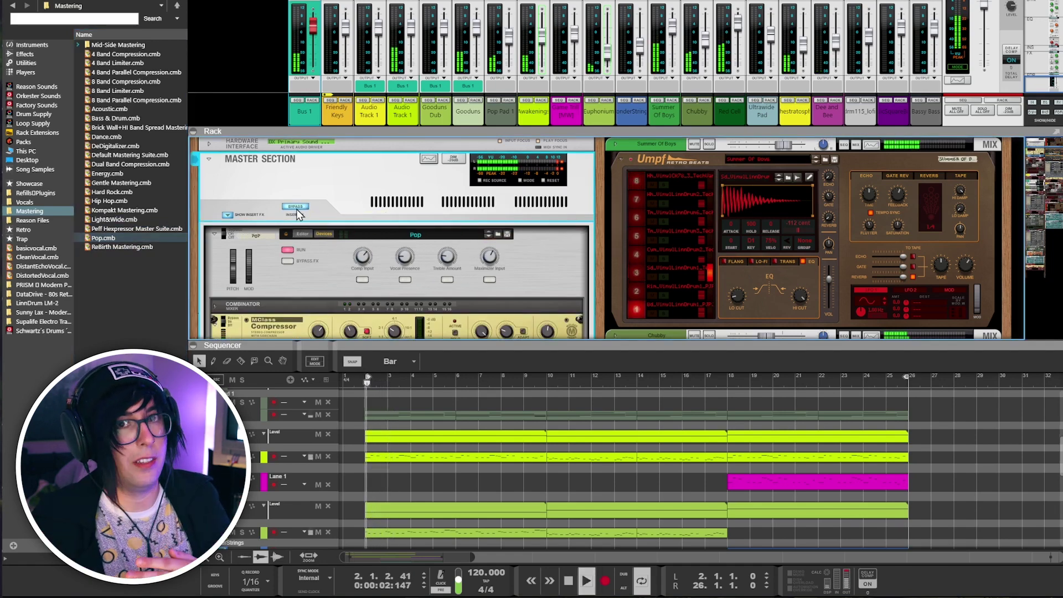
pyautogui.click(296, 208)
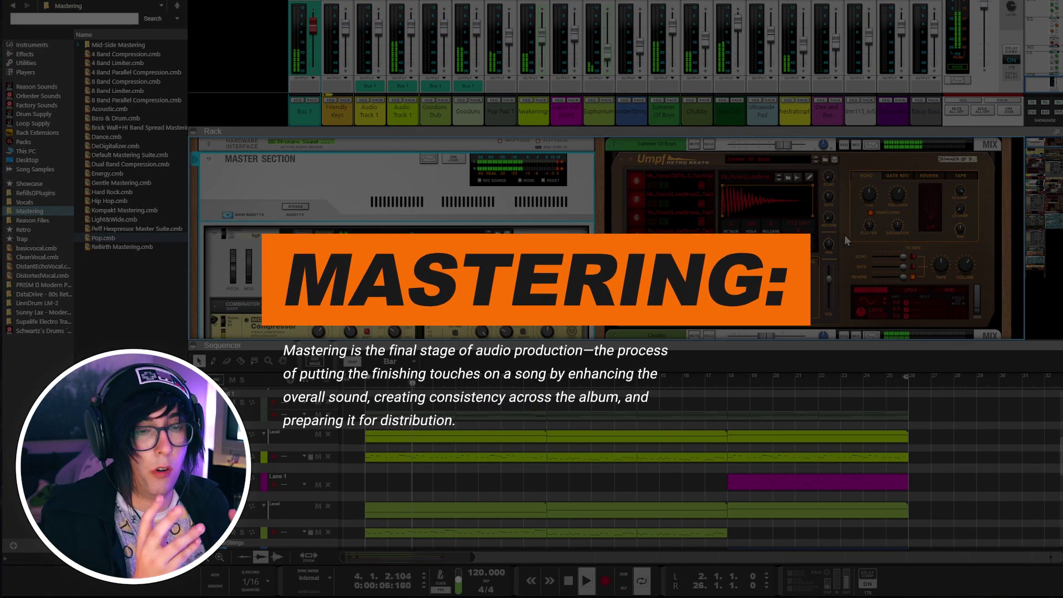
# Adjust Drum 3's volume on the Umpf Retro Beats device and lower the Bus 1 level to 0.56 dB
pyautogui.click(832, 280)
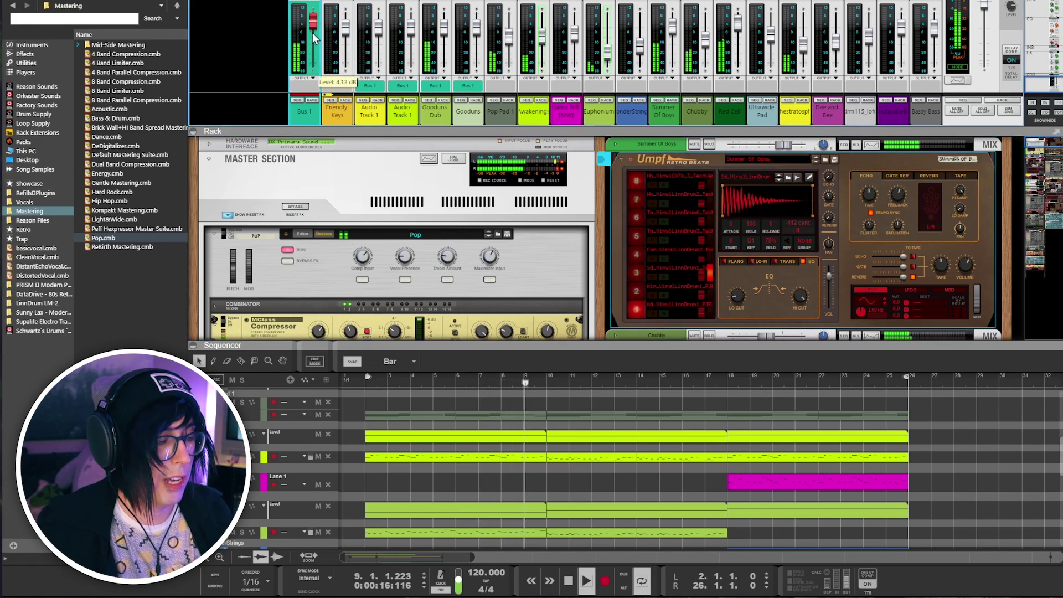
pyautogui.click(297, 208)
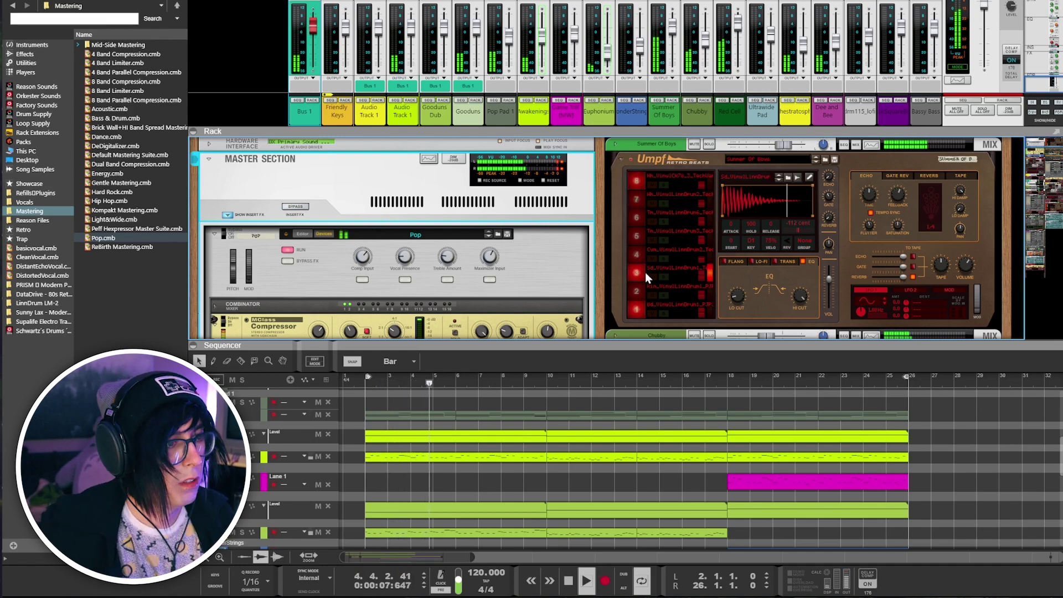
pyautogui.click(831, 275)
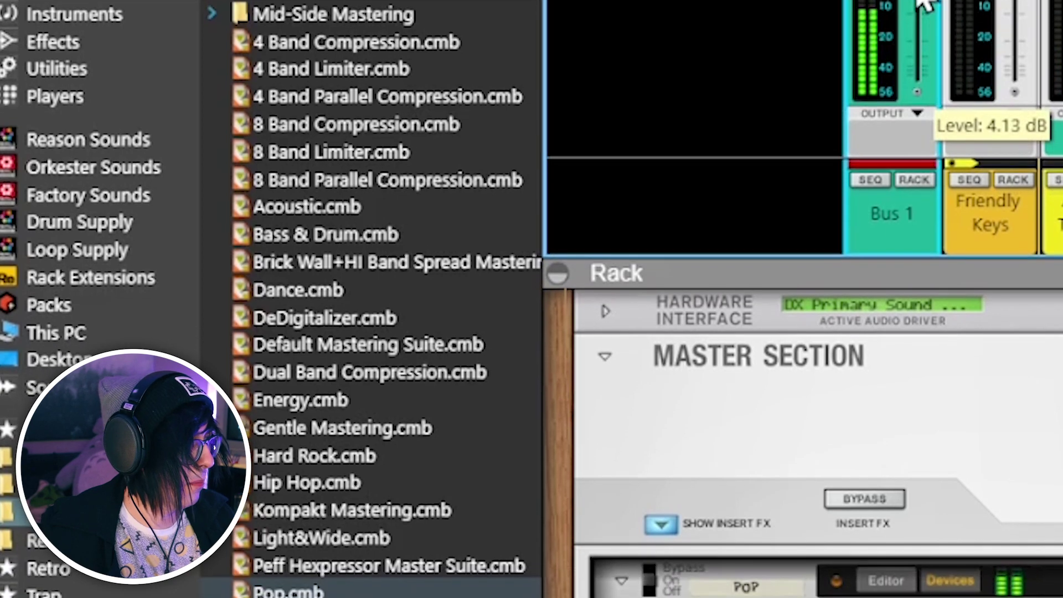
pyautogui.moveTo(924, 5); pyautogui.dragTo(924, 12)
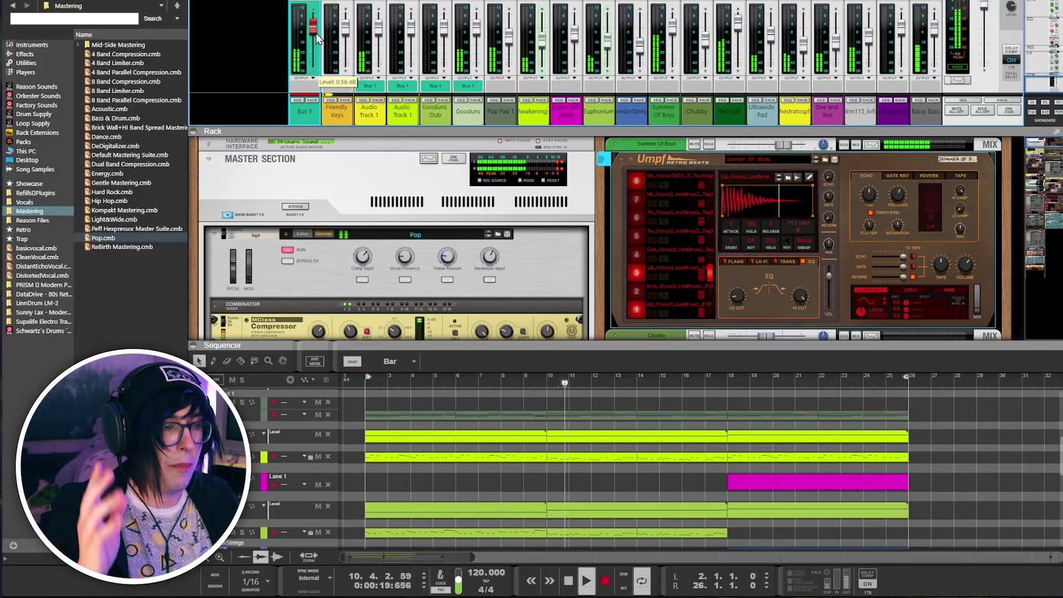